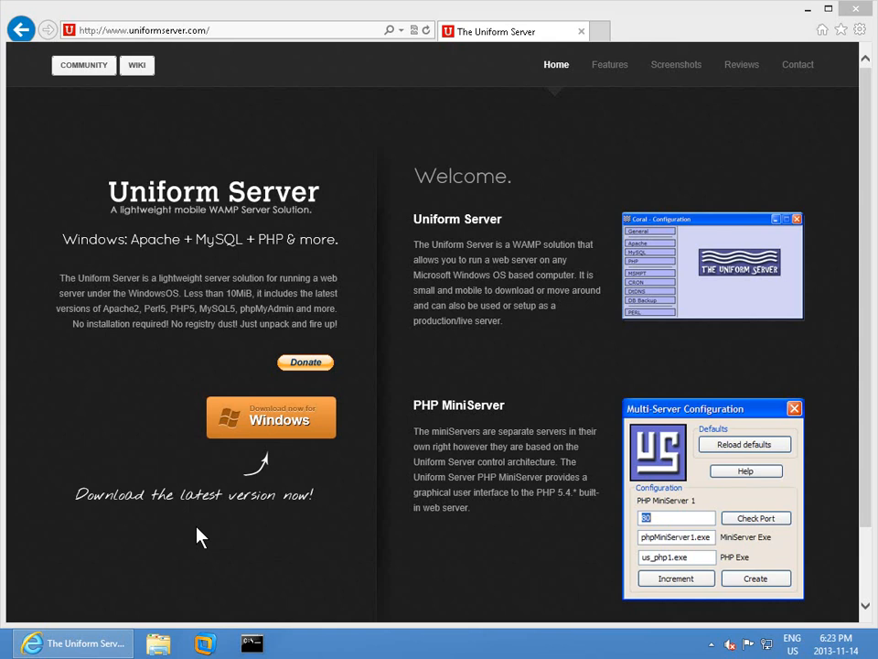
Step: Download the latest Uniform Server release, 11_0_1_ZeroXI.exe, from SourceForge and save it to the Desktop
click(281, 426)
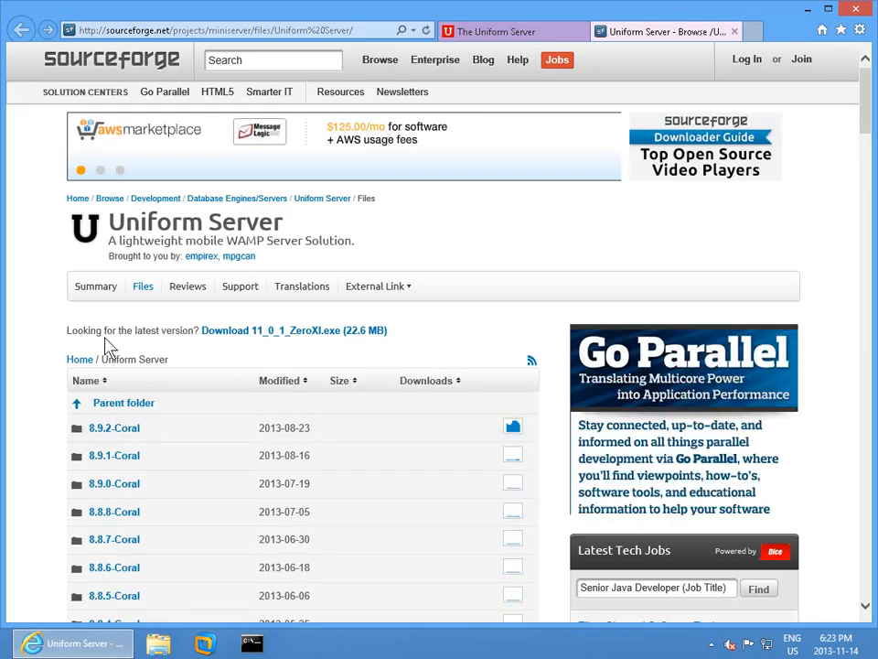
click(289, 340)
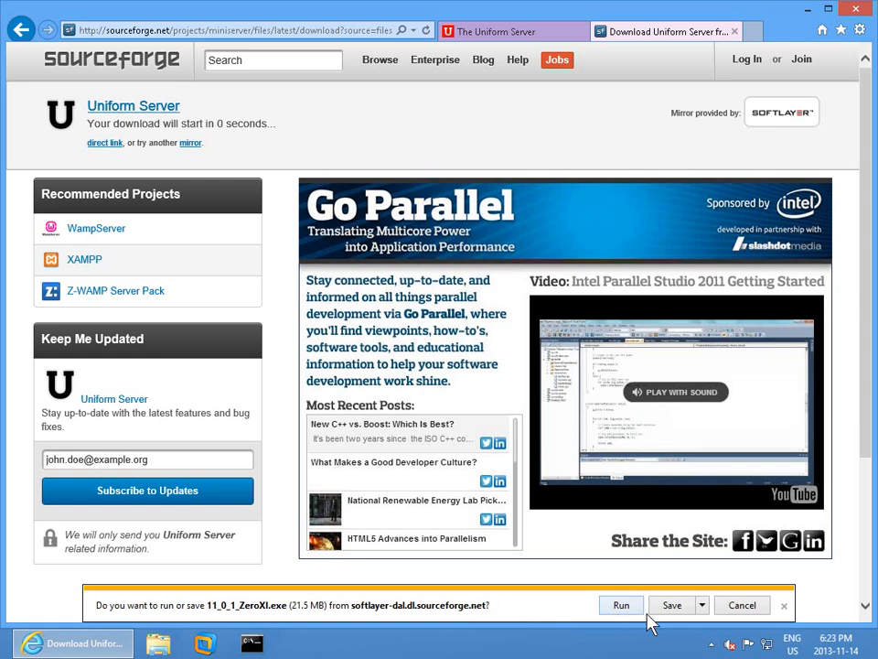
click(702, 606)
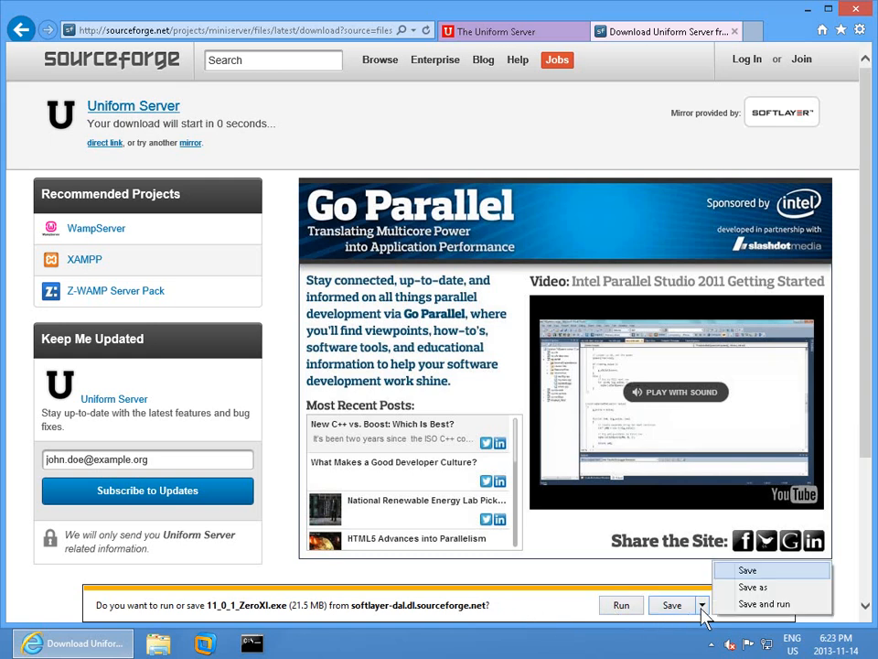
click(763, 591)
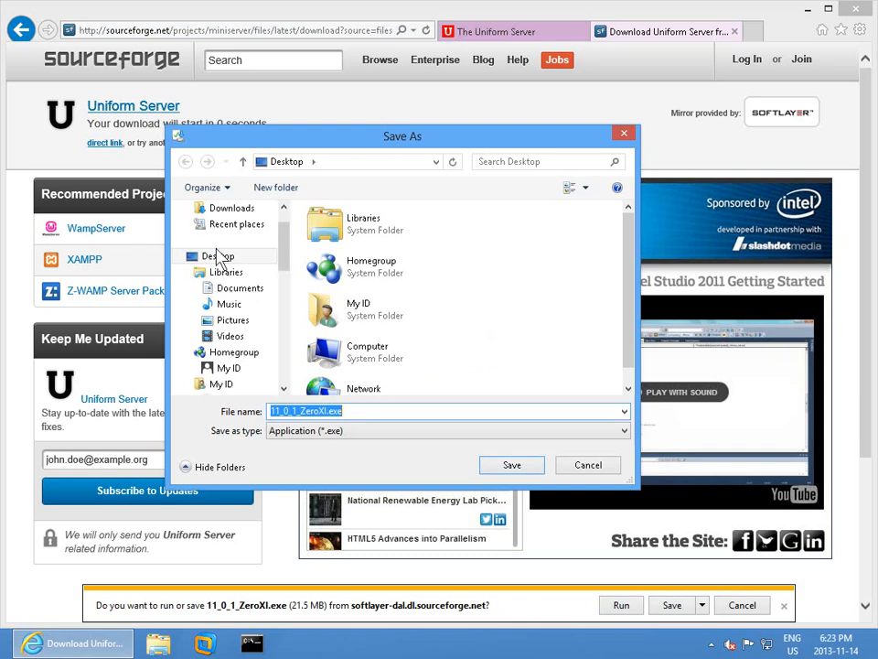
click(218, 260)
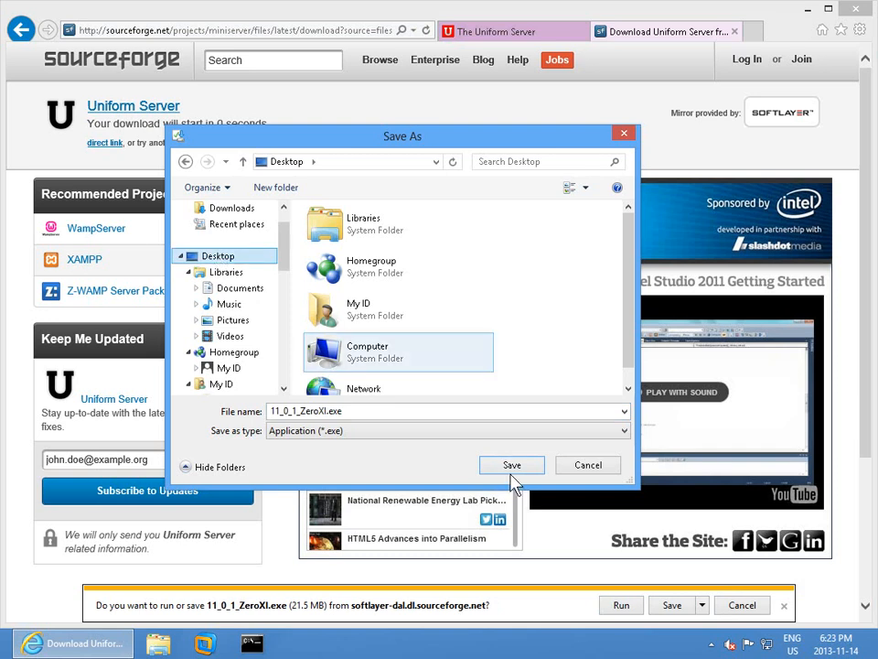
click(513, 469)
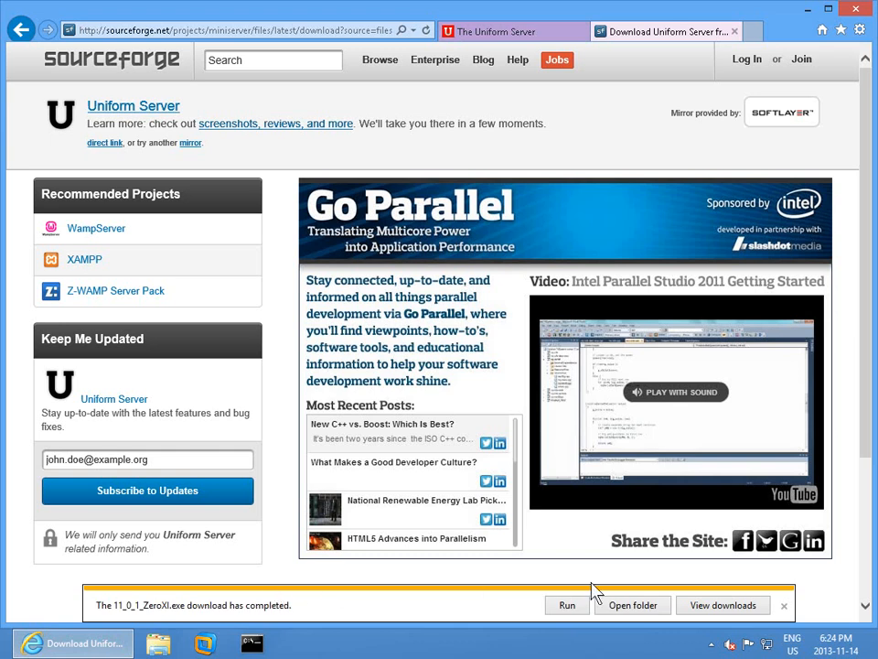
Step: Close the browser with all its tabs, choosing to always close all tabs
click(854, 11)
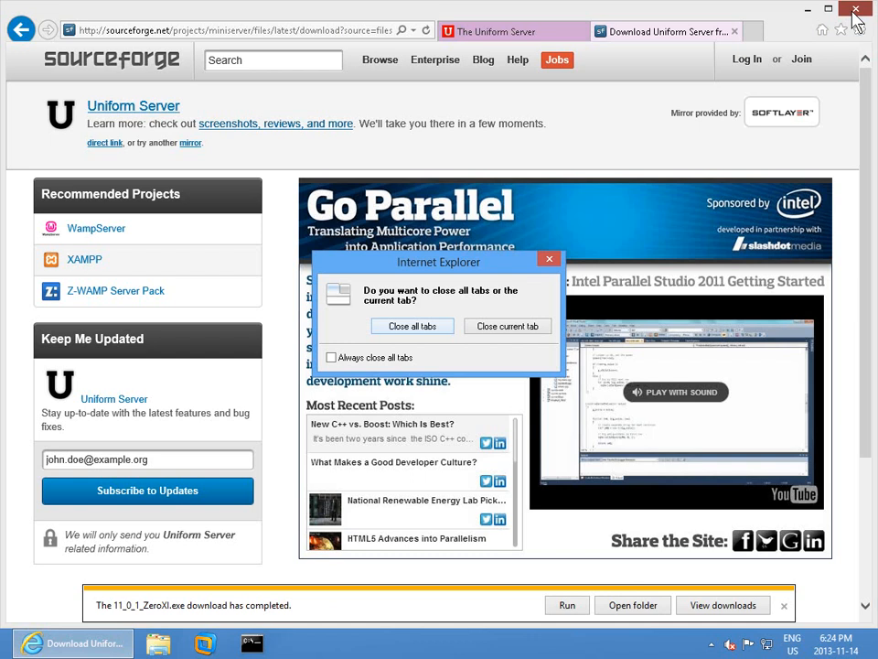
click(378, 359)
click(394, 326)
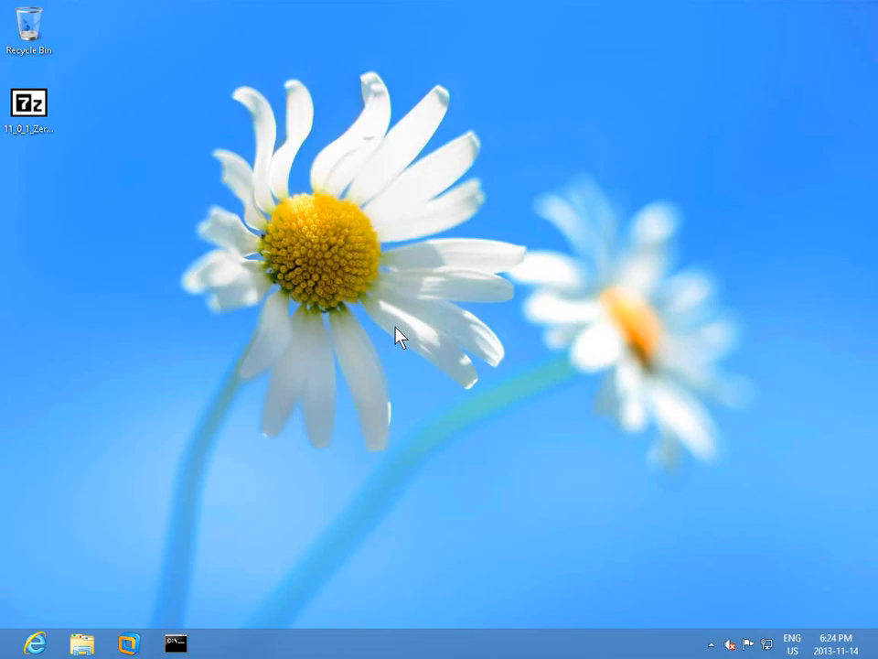
Step: Run the downloaded self-extracting archive from the desktop and extract it to the default Desktop folder
click(47, 115)
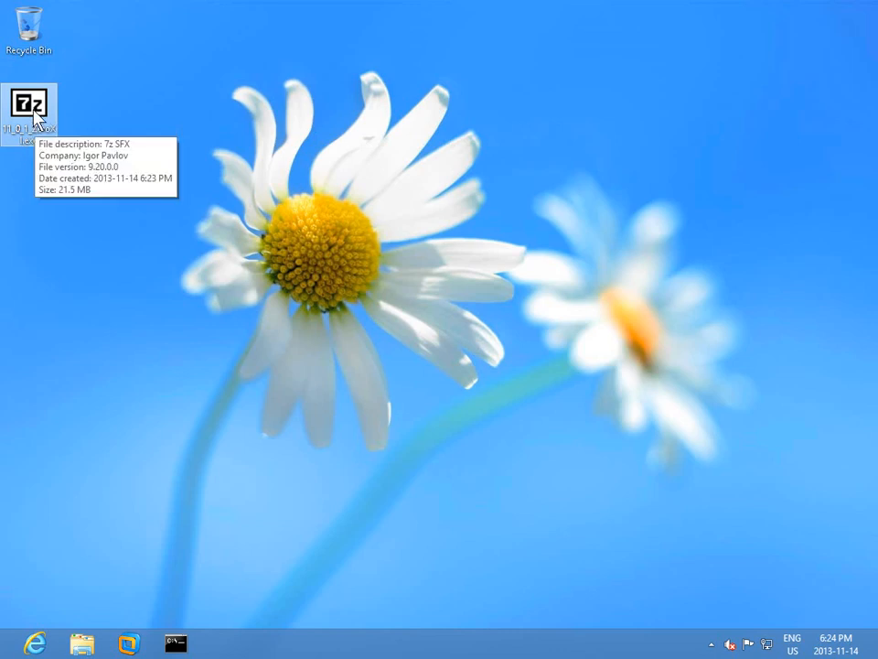
double_click(34, 110)
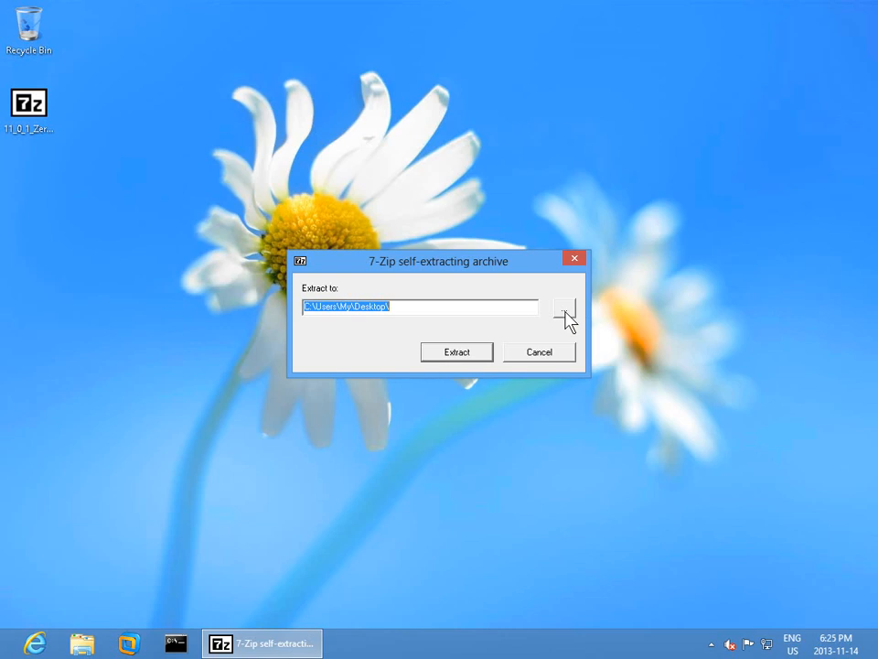
click(461, 353)
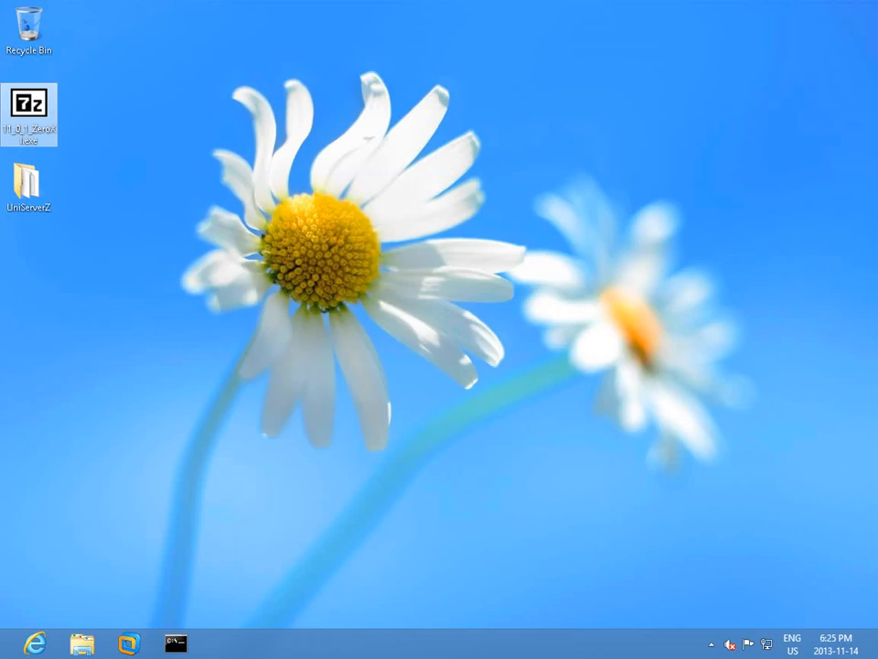
Step: Open the extracted UniServerZ folder and launch UniController.exe
click(32, 187)
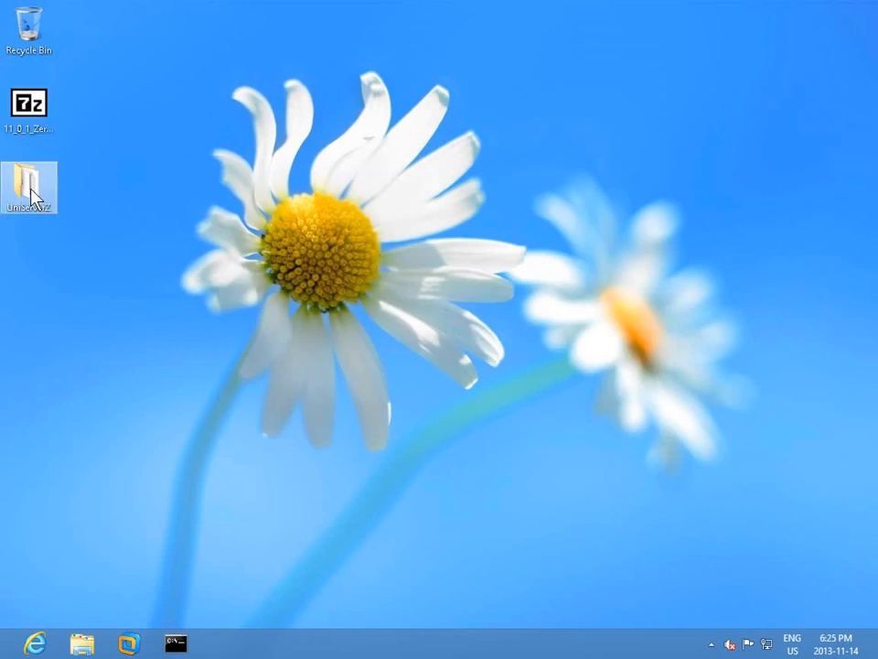
double_click(31, 186)
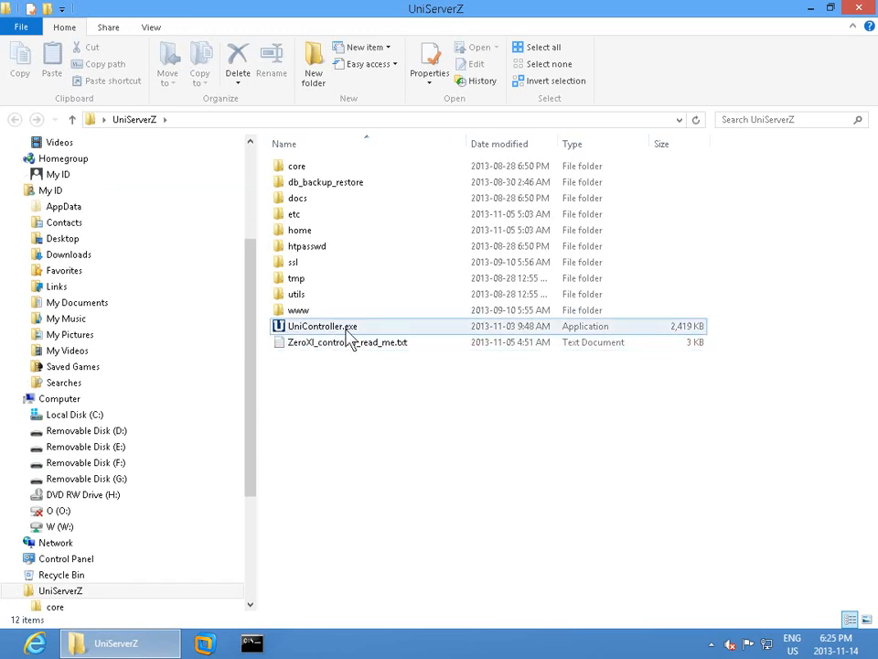
mouse_move(354, 335)
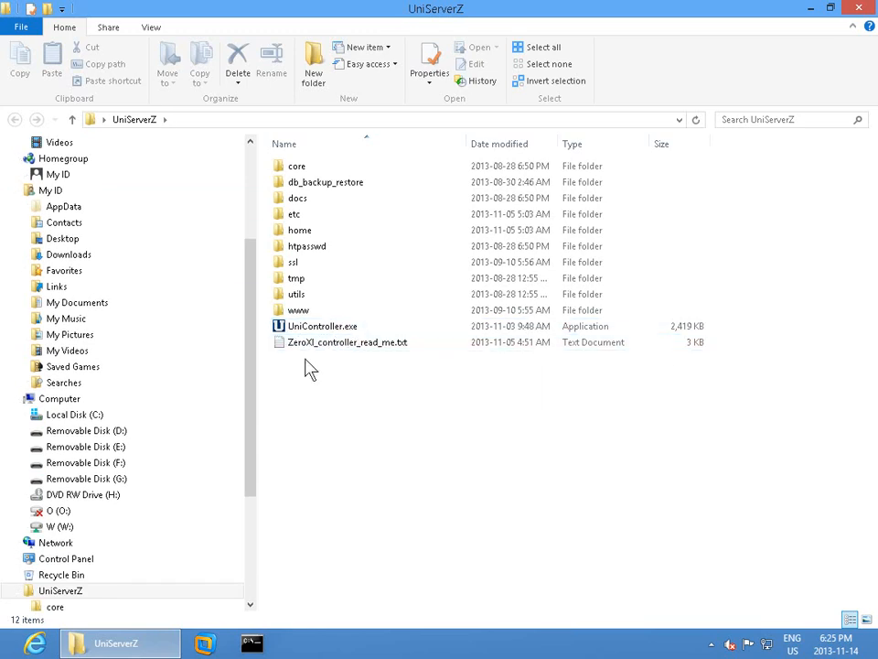
double_click(286, 335)
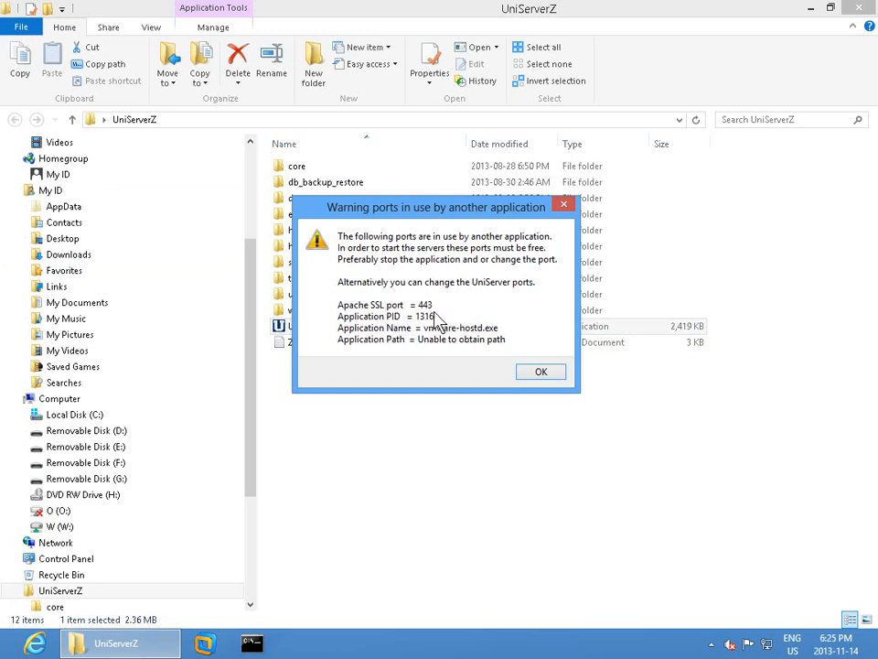
Step: Dismiss the port-in-use warning and set a new MySQL root password
click(542, 373)
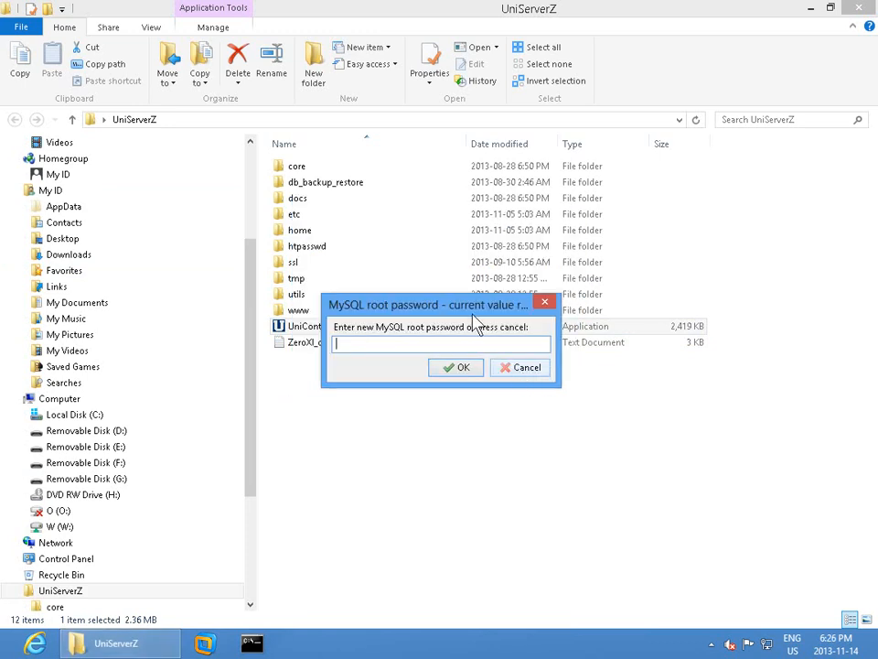
click(462, 368)
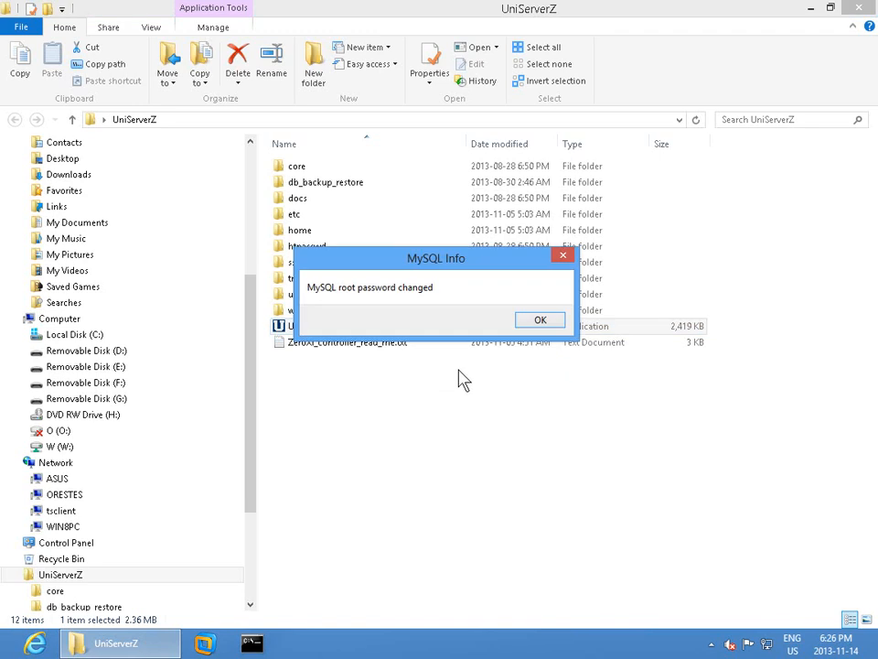
click(538, 322)
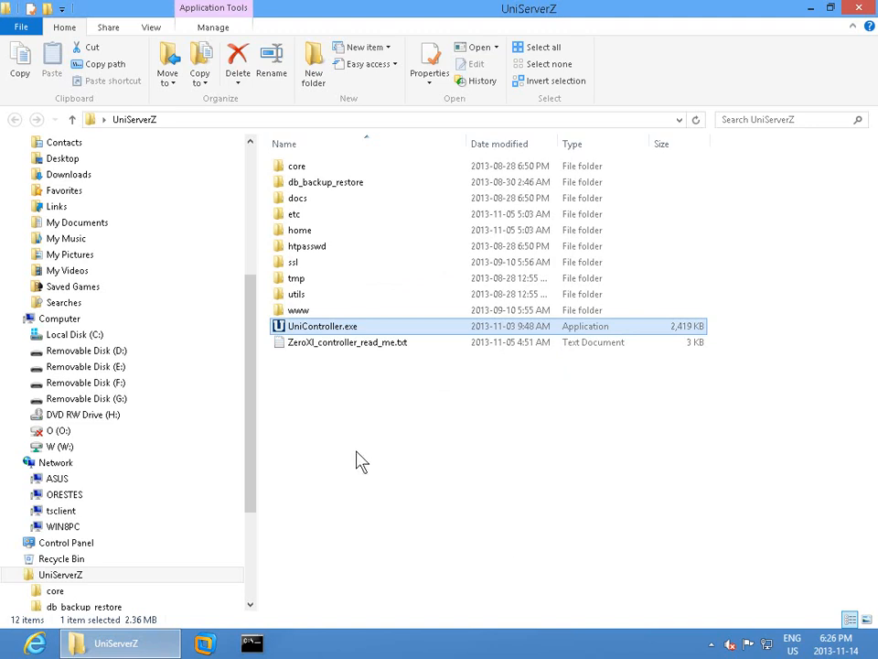
Step: Set the Controller for UniServer Zero XI notification area icon to "Show icon and notifications"
click(712, 643)
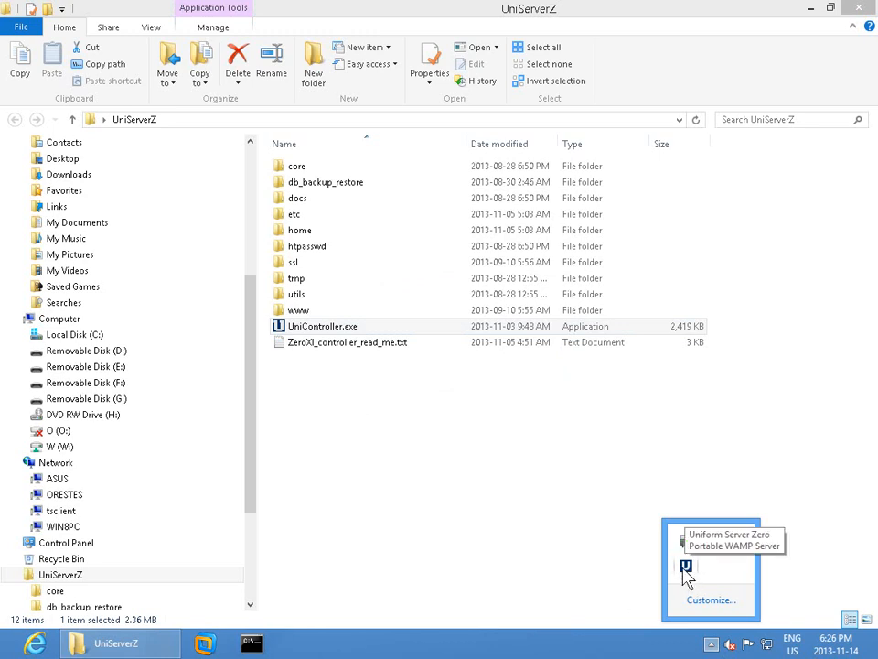
click(710, 602)
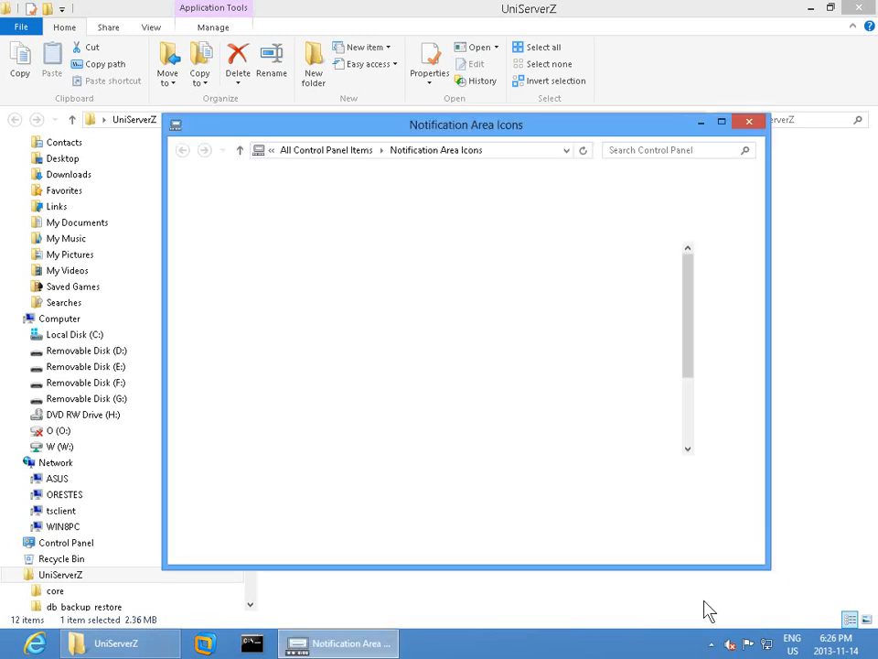
drag(690, 345, 690, 423)
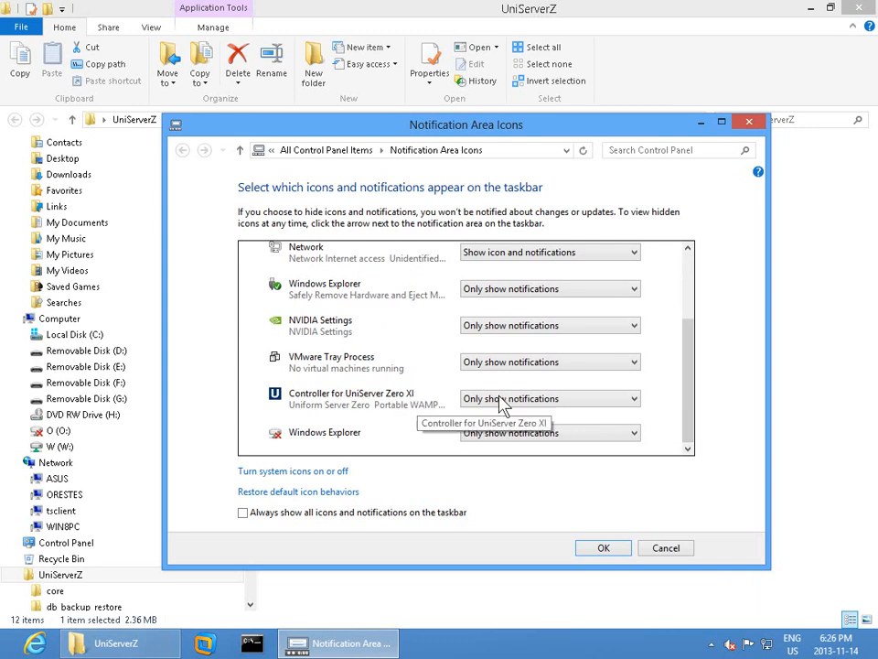
click(545, 403)
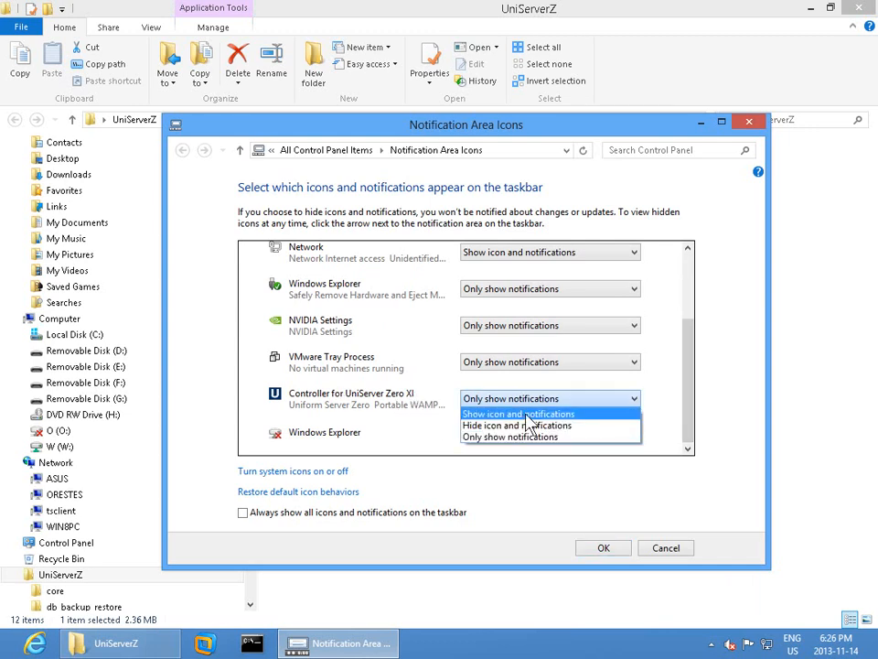
click(527, 416)
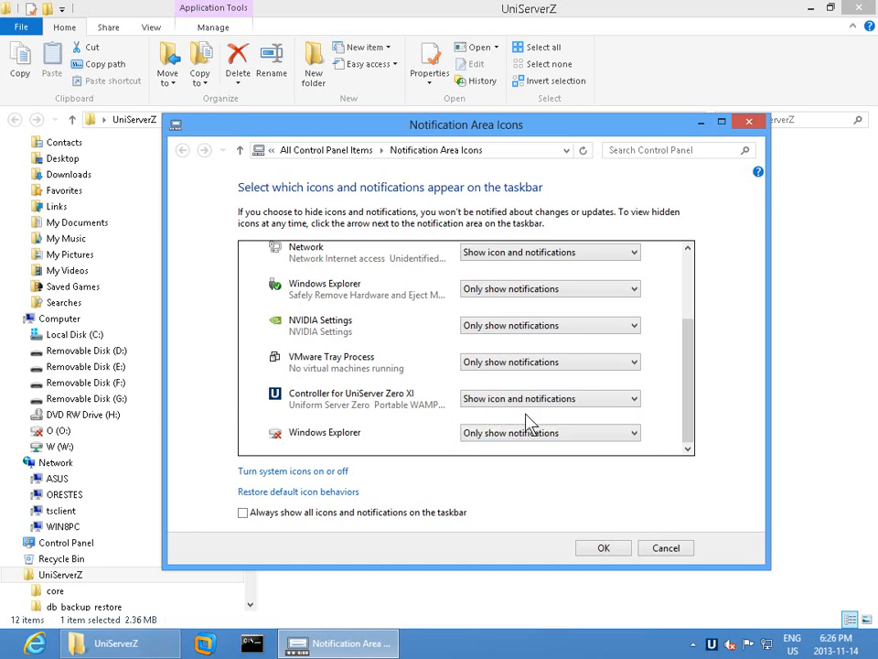
click(601, 550)
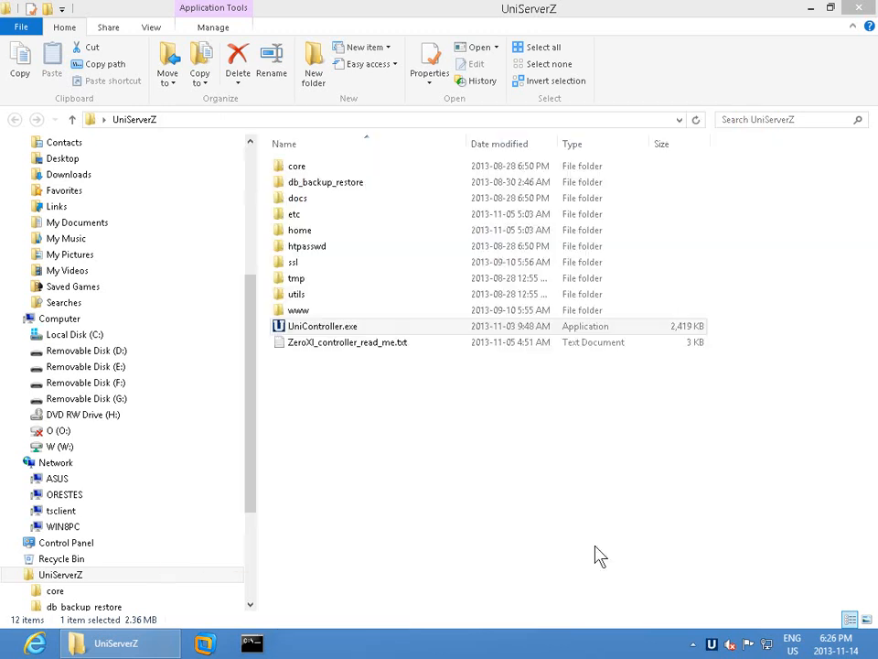
Step: Open the UniServer Zero XI controller and change the Apache SSL port from its standard value
click(715, 645)
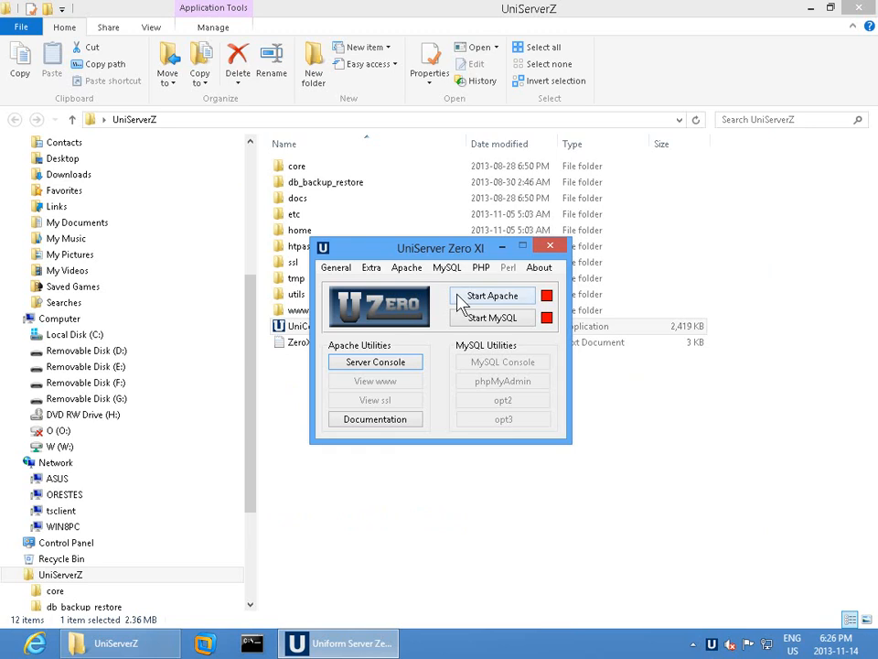
click(410, 269)
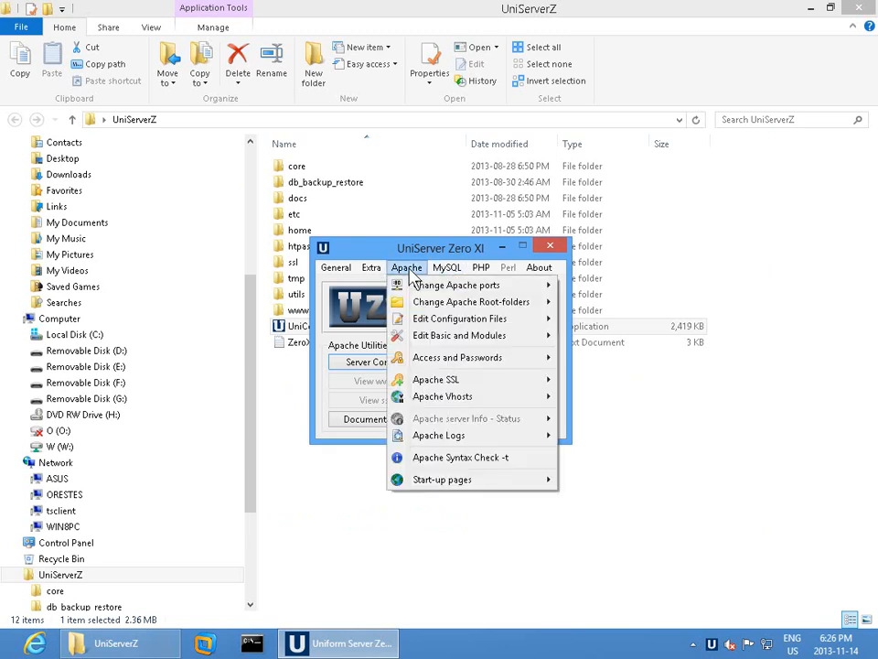
mouse_move(431, 289)
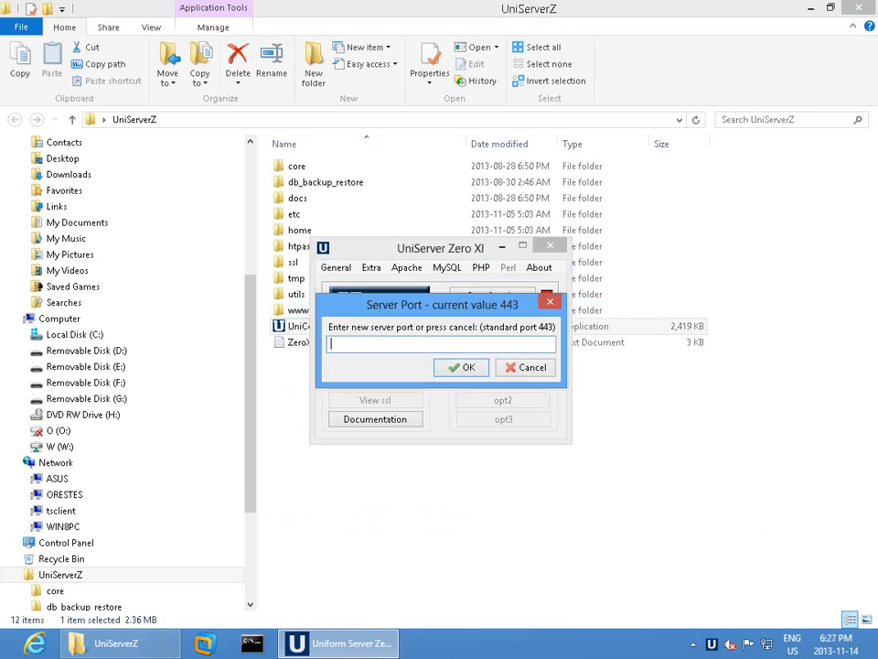
click(463, 372)
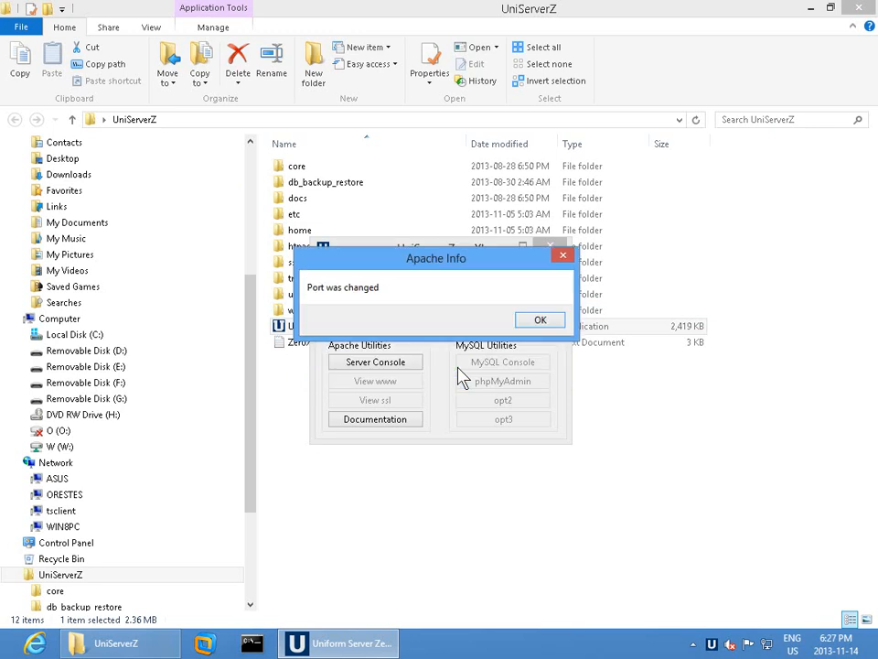
click(540, 321)
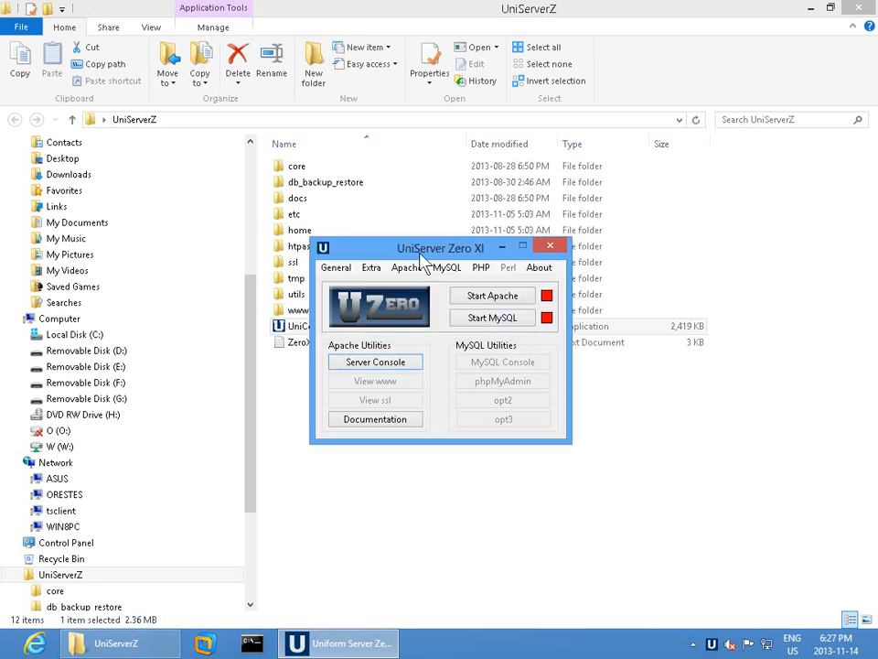
Step: Close the UniServer Zero XI controller so it can be relaunched
drag(462, 256, 463, 253)
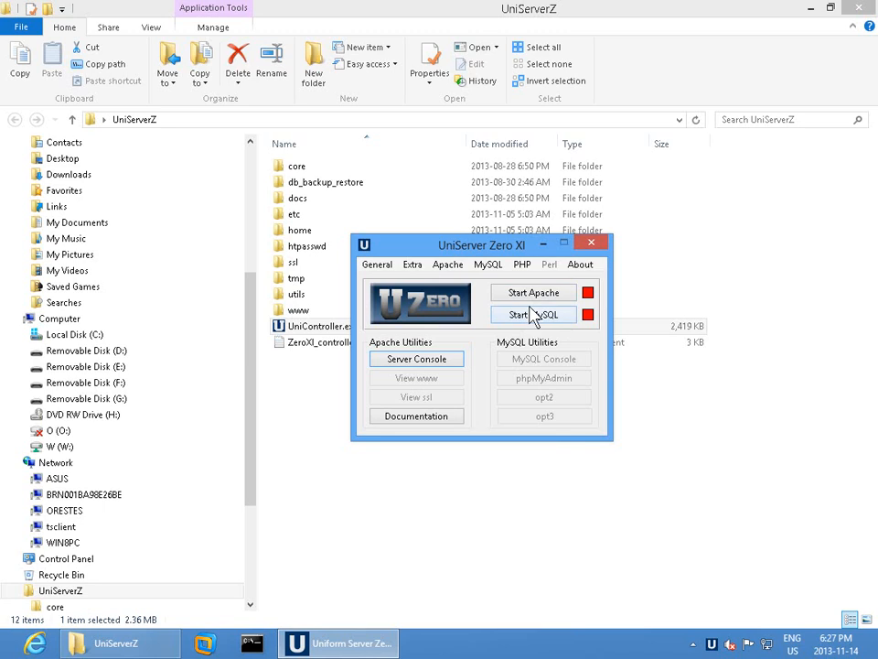
click(593, 244)
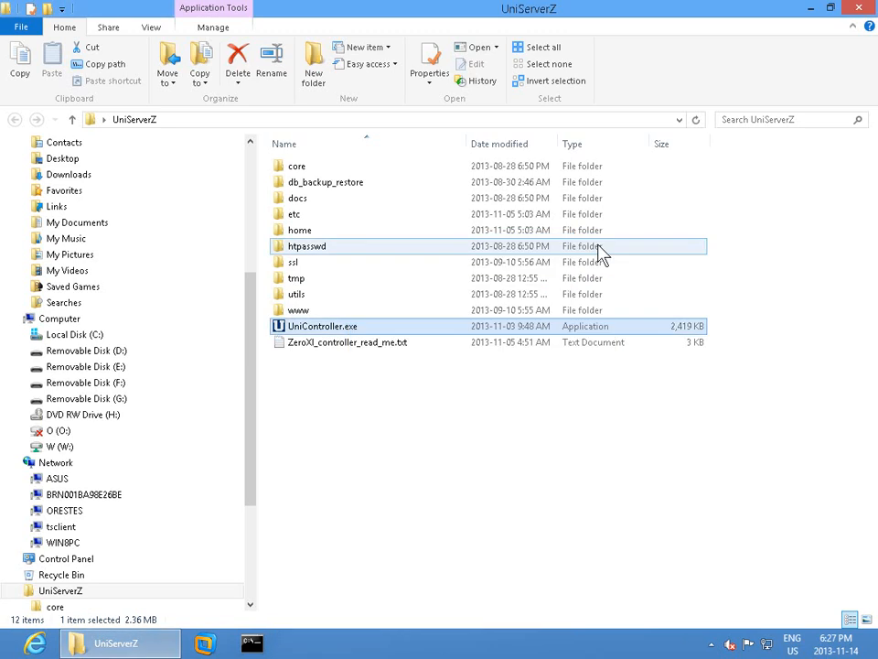
click(715, 645)
click(715, 645)
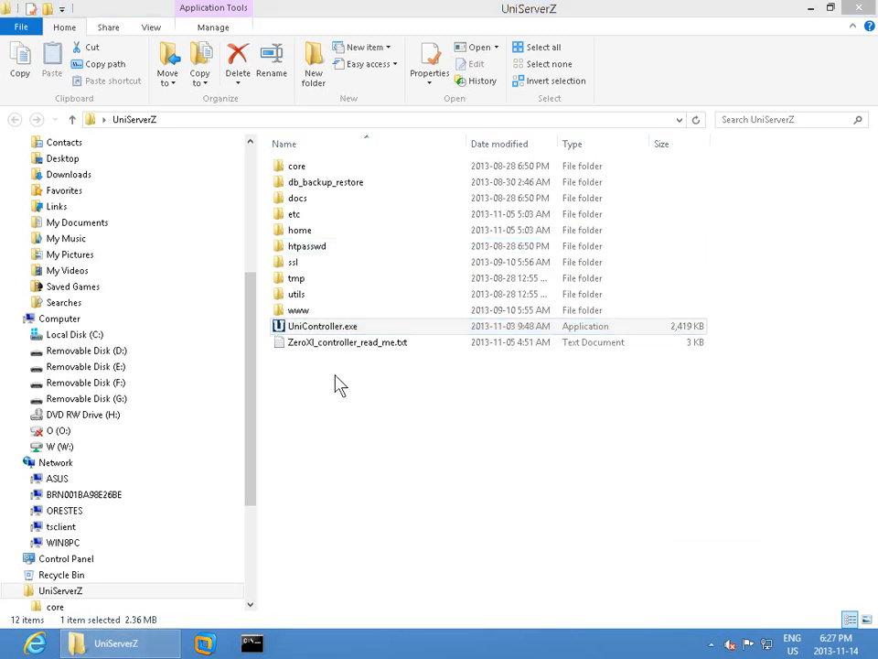
Step: Run UniController.exe as administrator and allow it to make changes to the computer
right_click(322, 329)
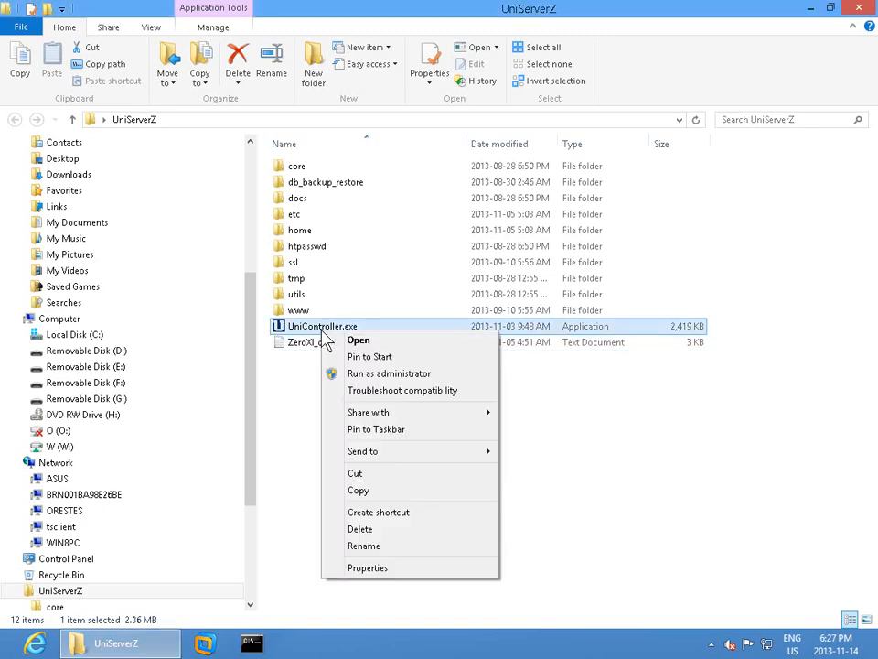
click(364, 377)
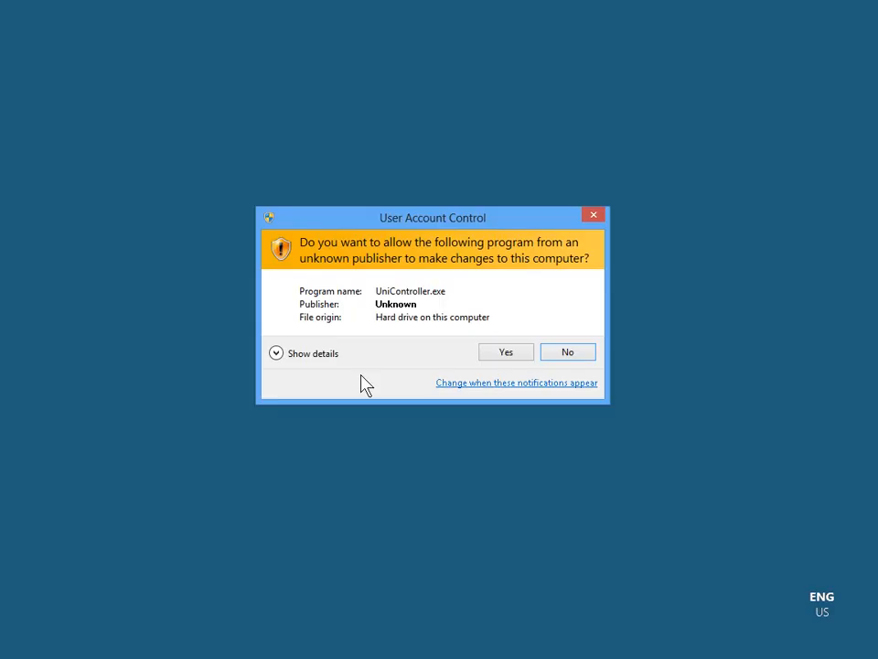
click(497, 359)
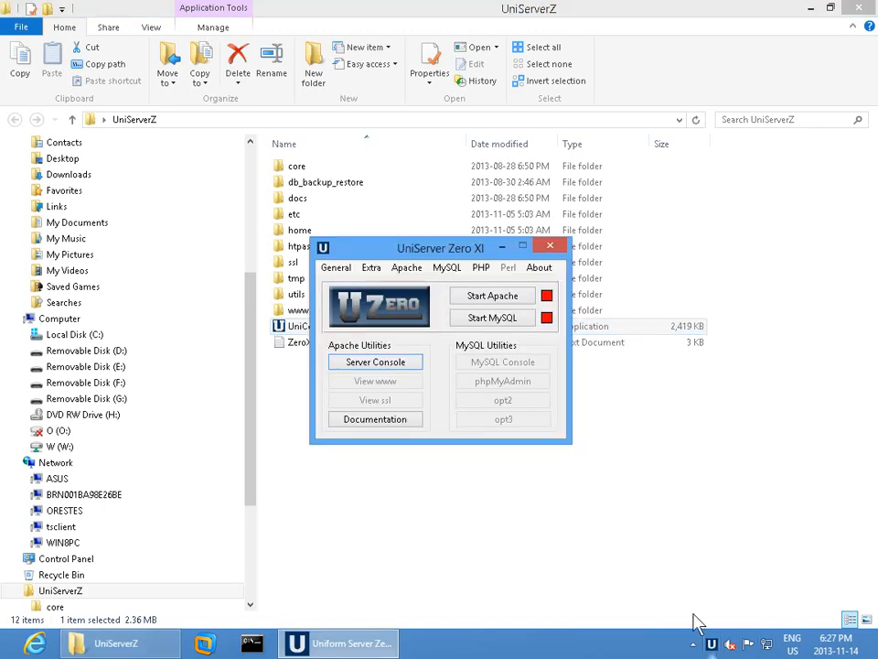
Step: Configure the PC-Win start-up options so the Apache server and MySQL server both run at start-up
click(371, 268)
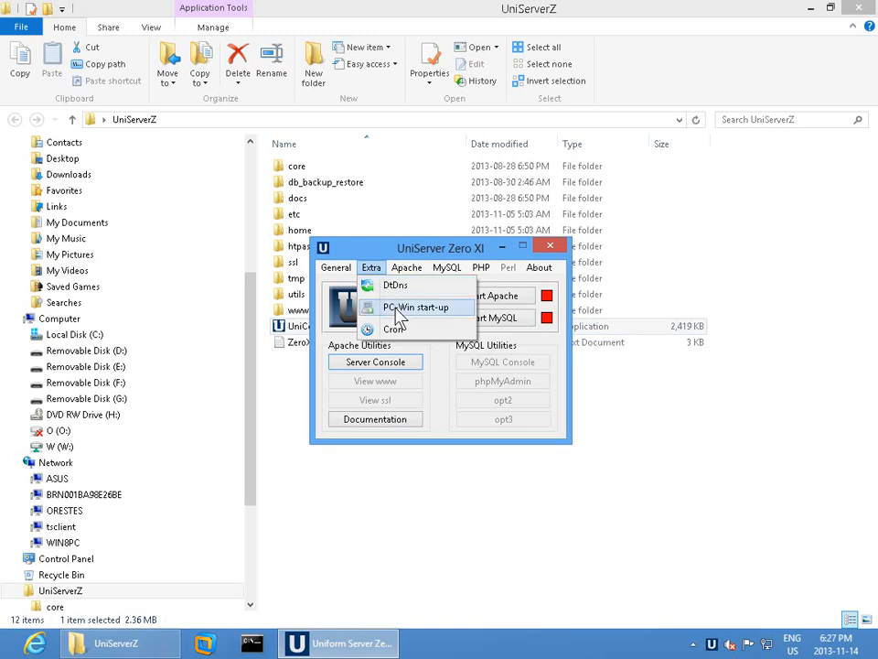
click(434, 309)
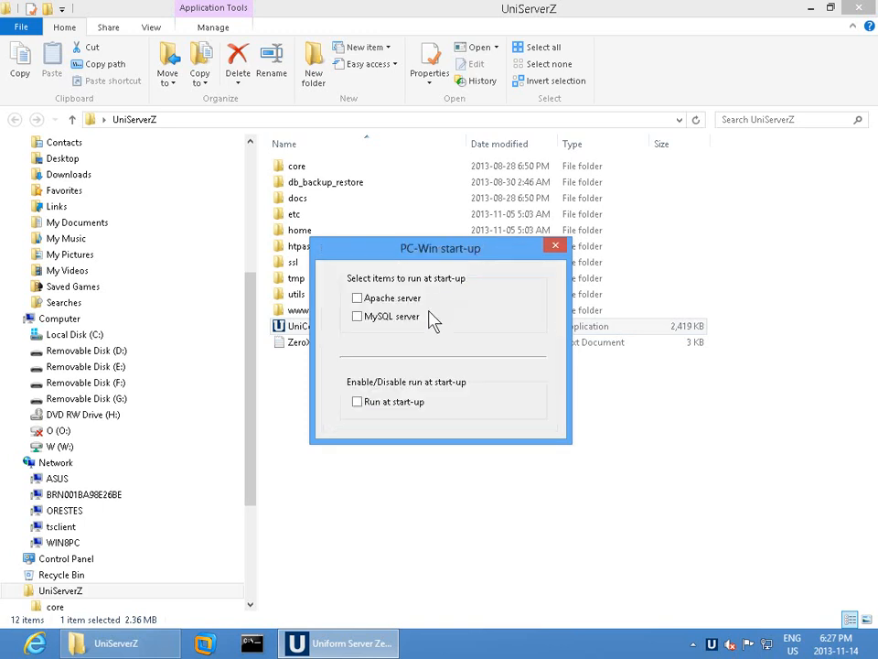
click(360, 298)
click(357, 403)
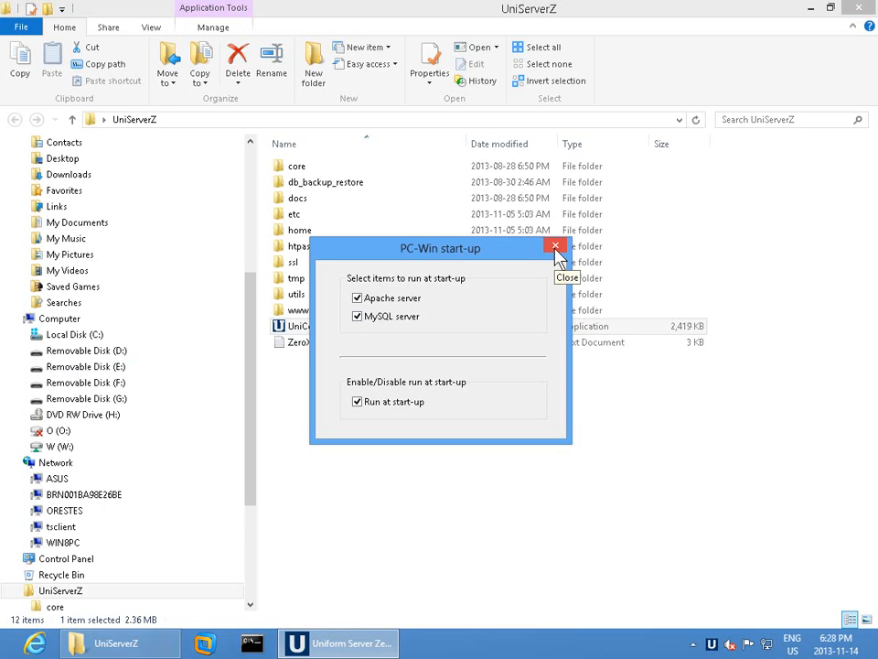
click(556, 247)
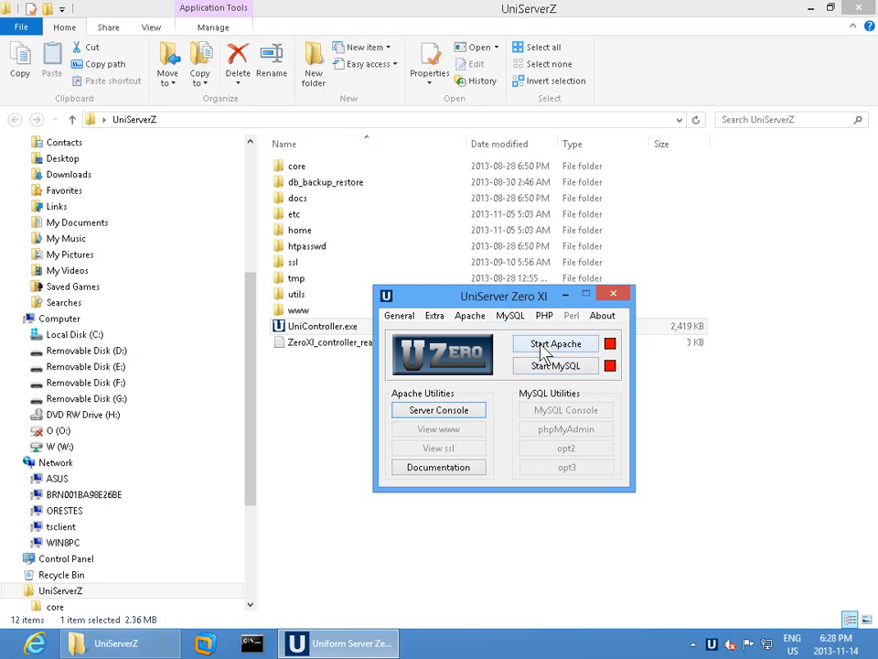
Step: Start Apache with firewall access on private networks, and turn on intranet-level security settings in the browser
click(544, 353)
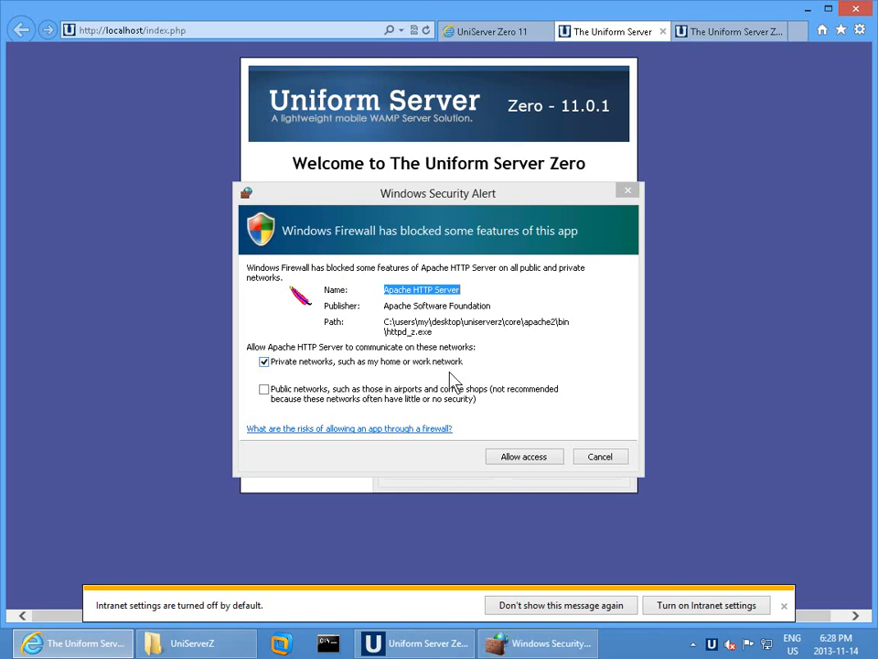
click(529, 466)
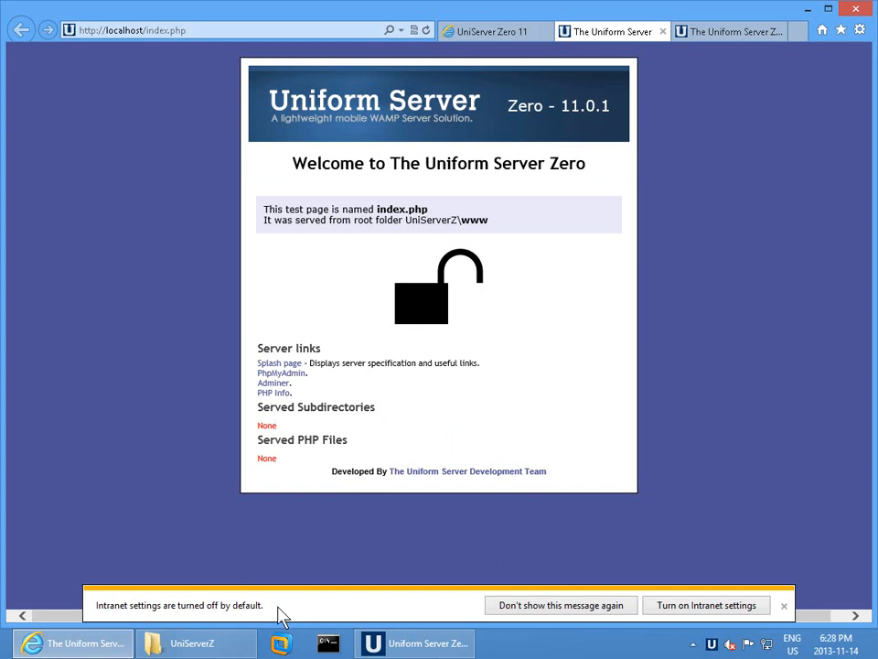
click(711, 619)
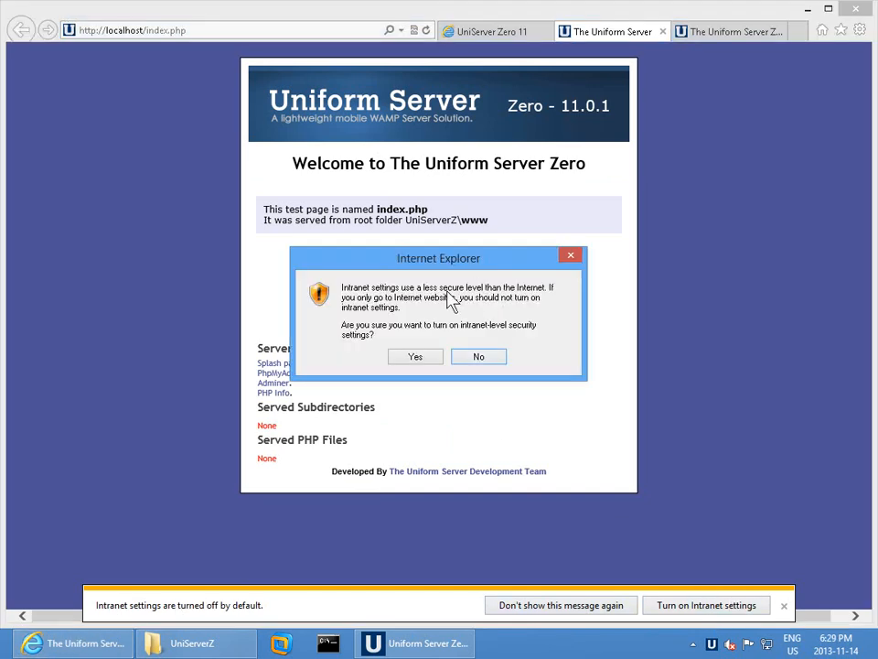
click(416, 357)
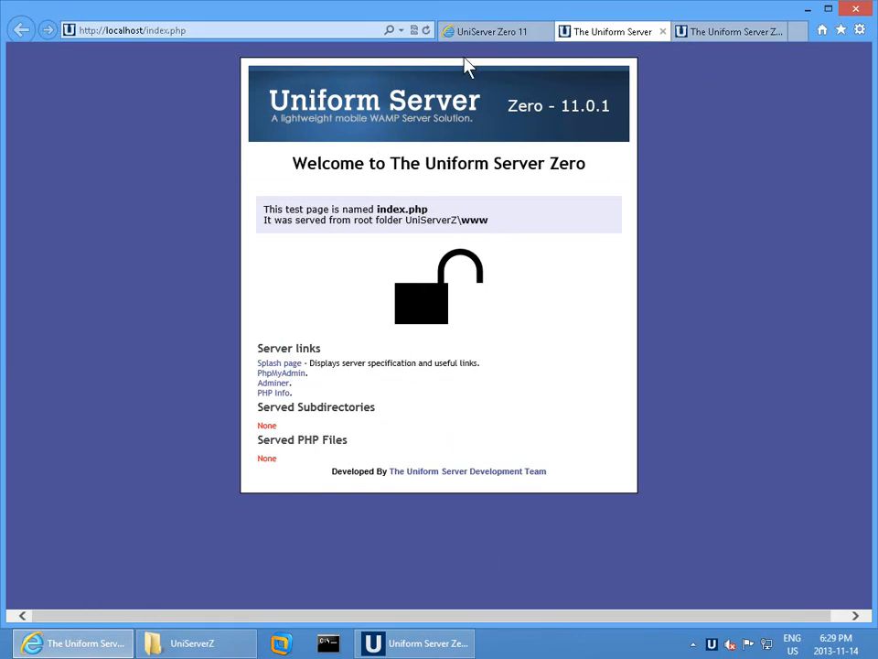
Step: Review the Zero XI reference, localhost index and splash pages, and turn on intranet settings from the splash page
click(494, 36)
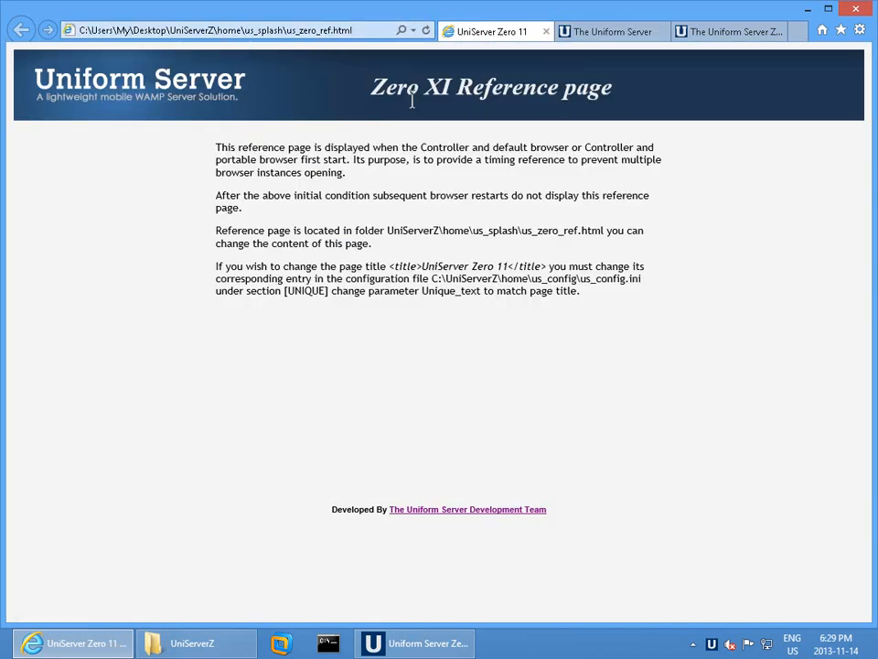
click(602, 36)
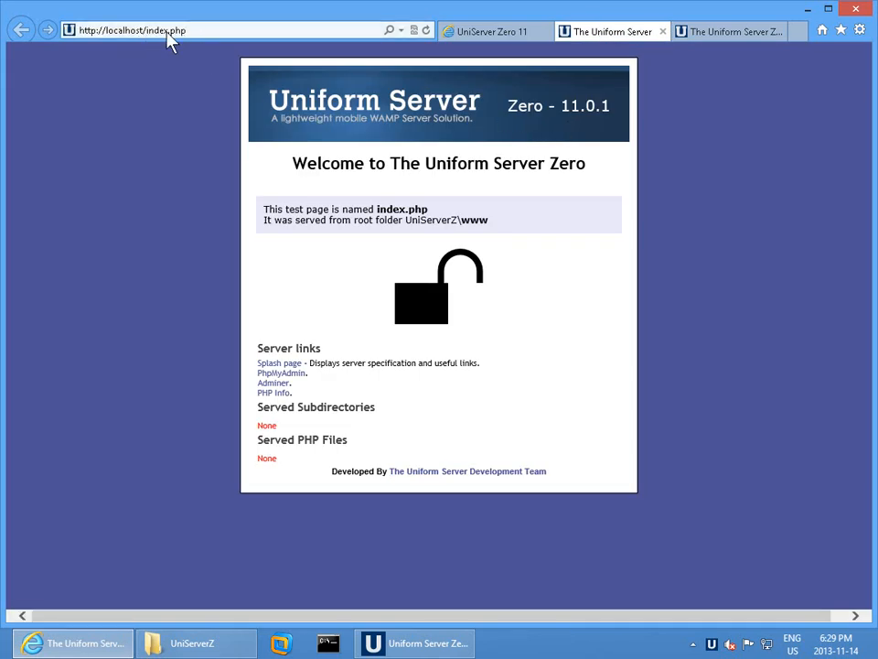
click(723, 36)
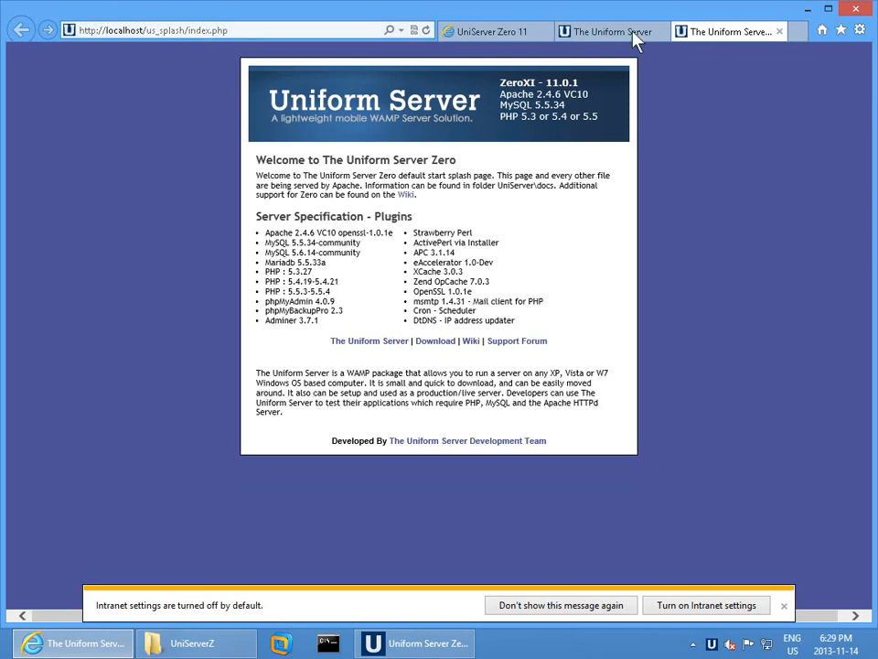
click(701, 608)
click(414, 356)
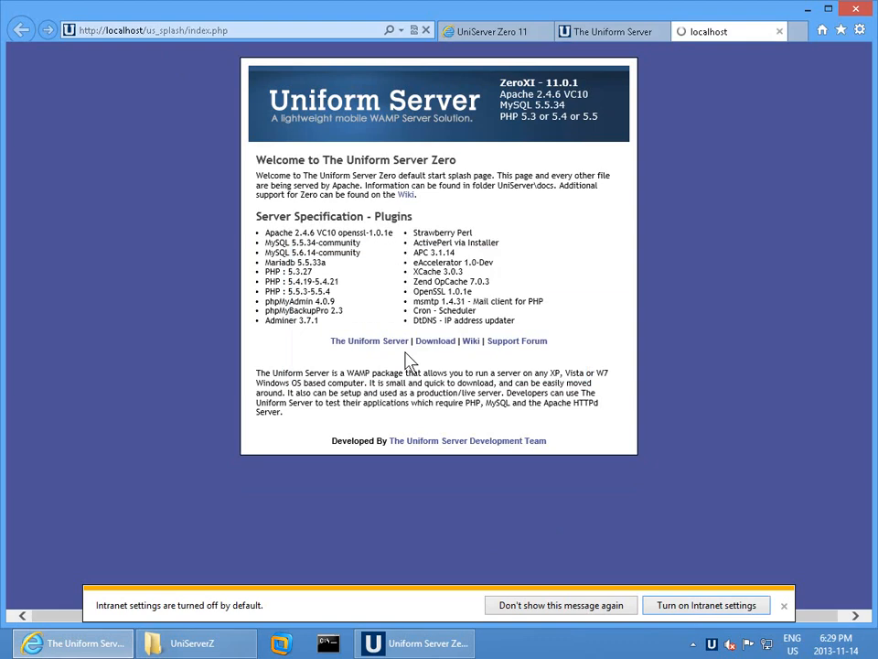
Step: Close the browser and the UniServerZ folder window, and move the controller window higher on the desktop
click(859, 10)
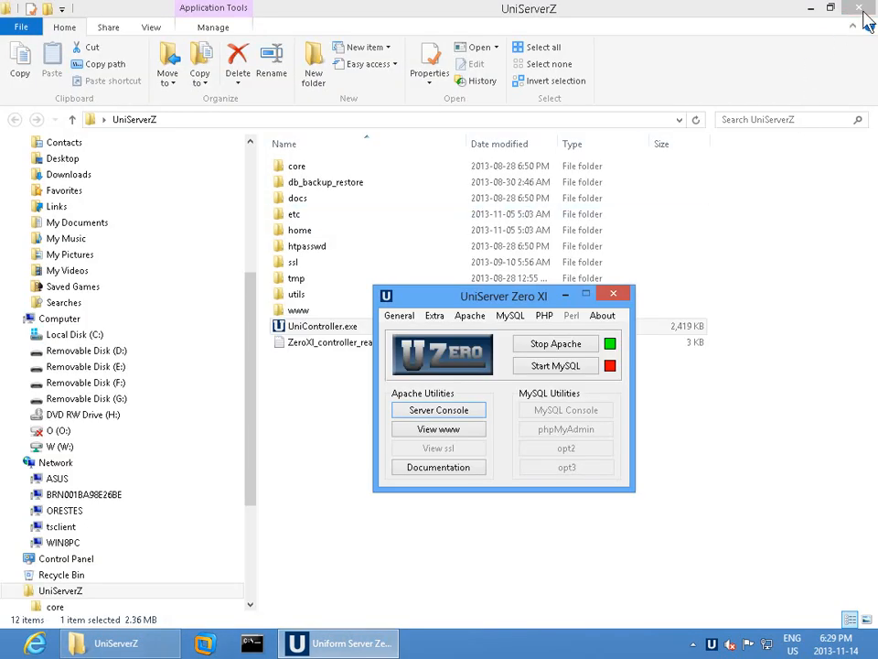
click(864, 17)
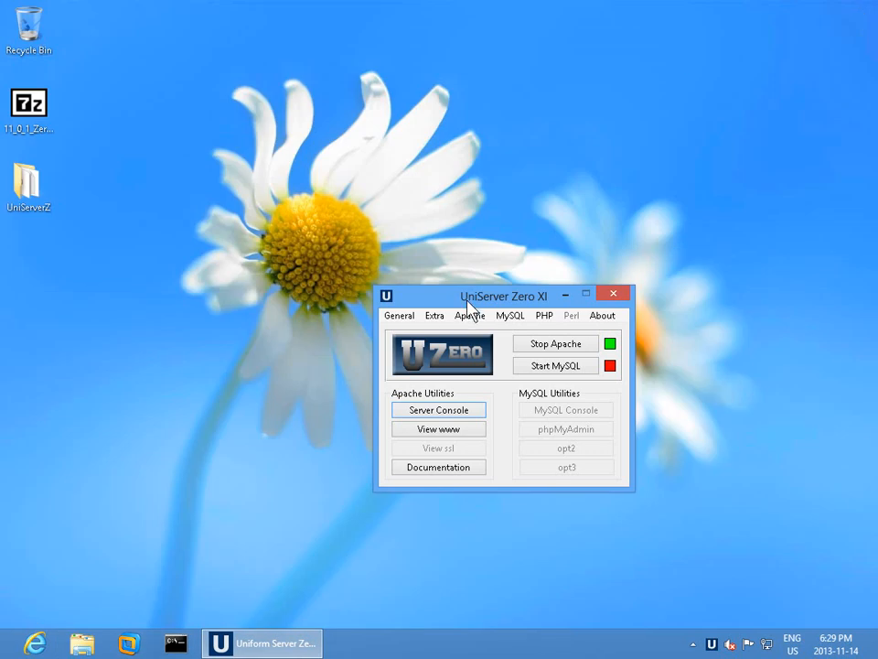
drag(466, 299, 368, 176)
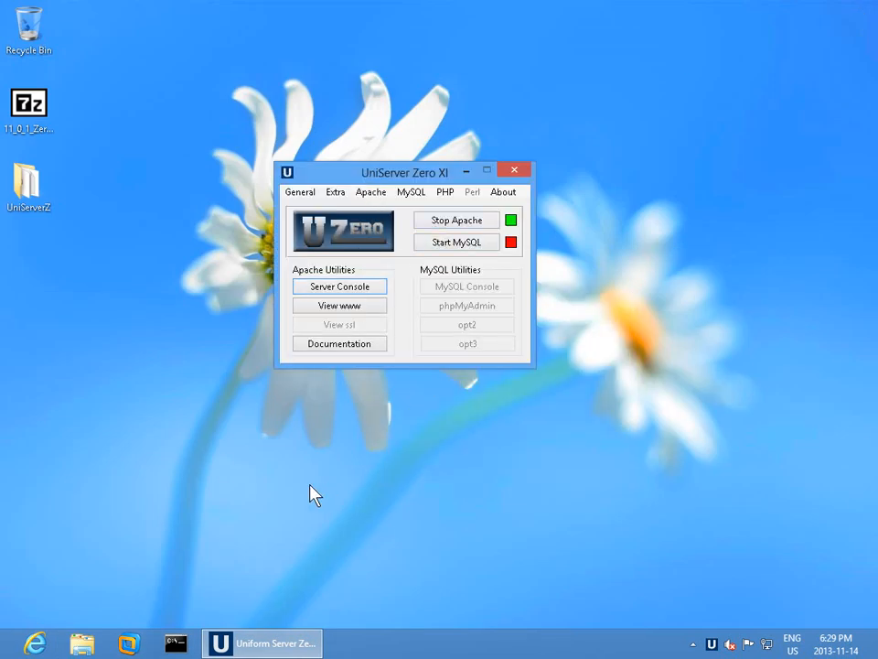
Step: View the www root page served at localhost from the controller, then close the browser
click(339, 308)
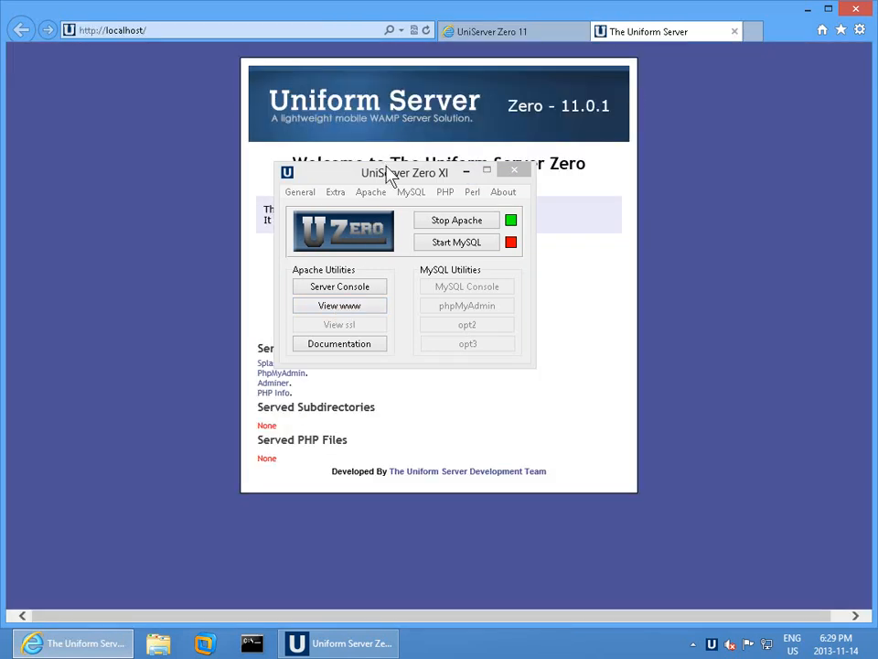
drag(386, 167, 398, 268)
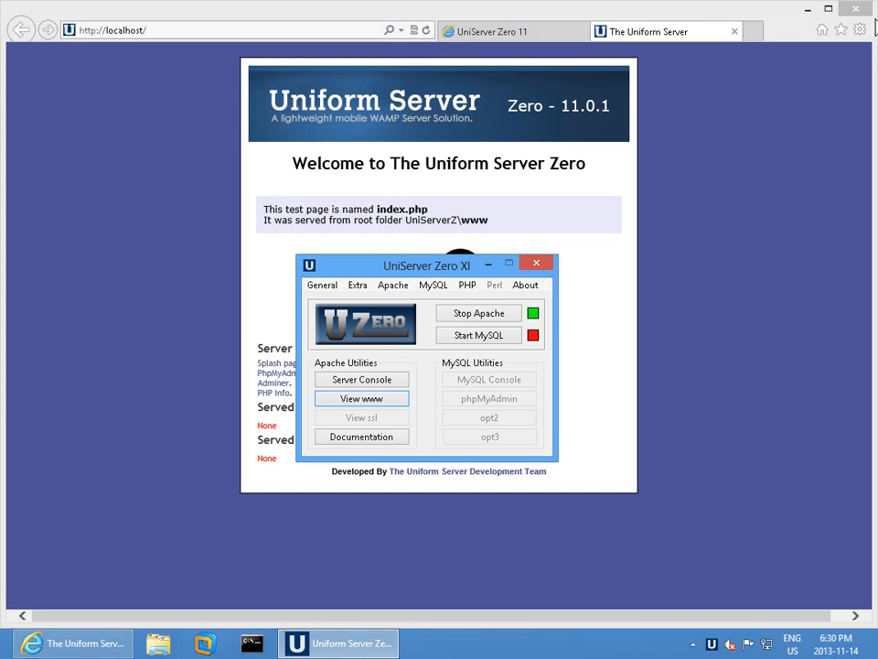
click(861, 13)
click(861, 13)
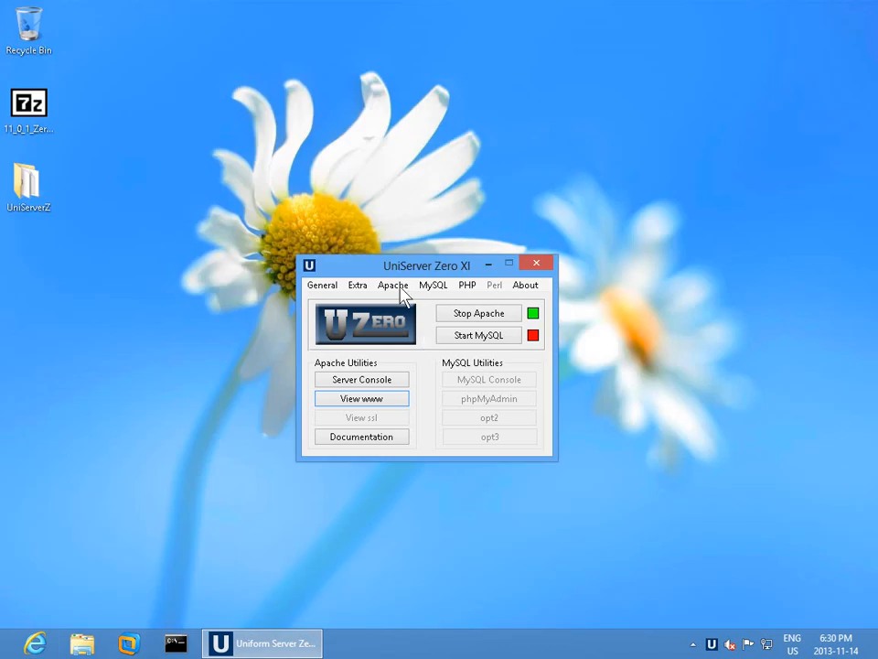
Step: Open the Apache error log from the controller, examine its startup entries, and close the log
click(466, 286)
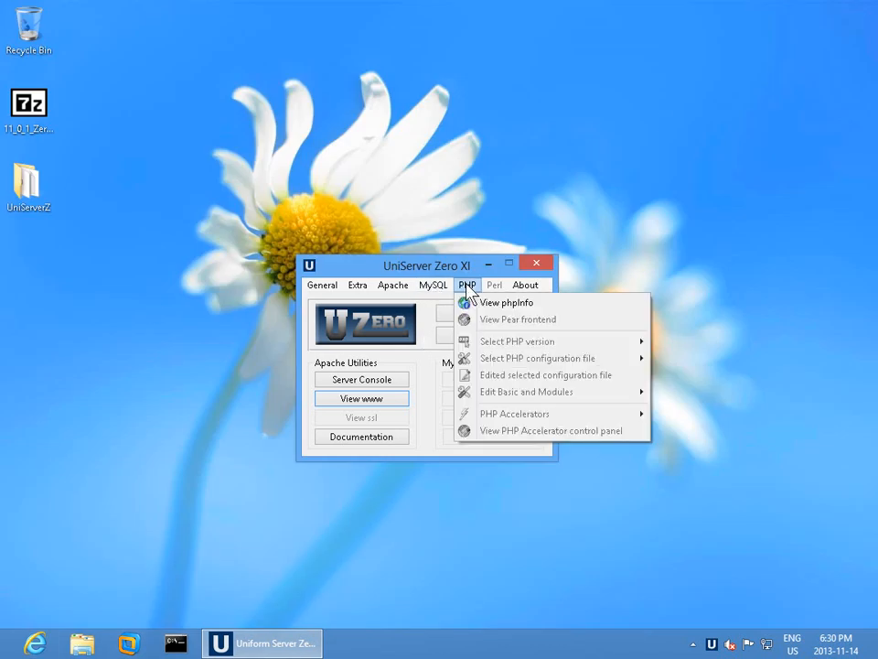
mouse_move(396, 293)
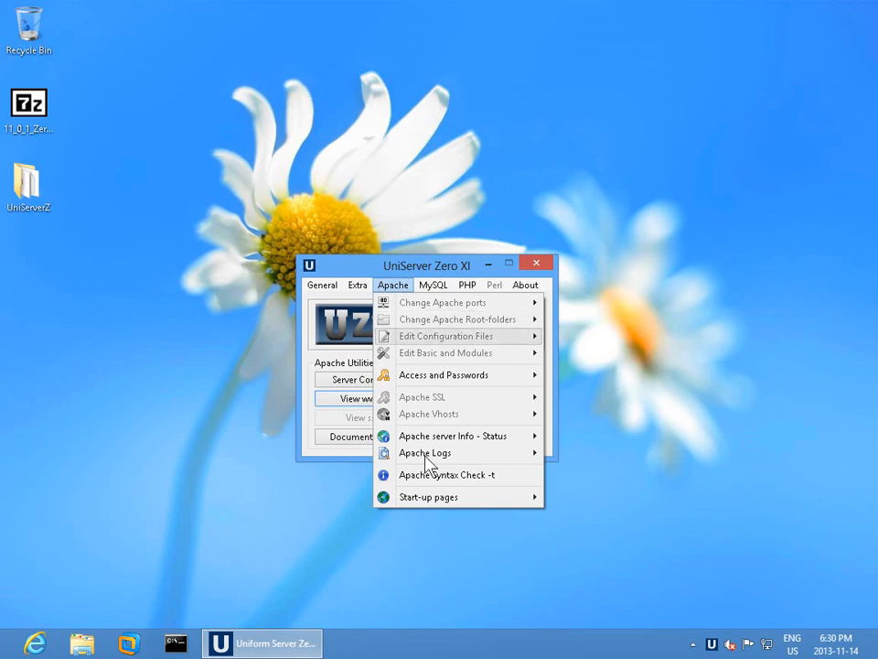
mouse_move(428, 454)
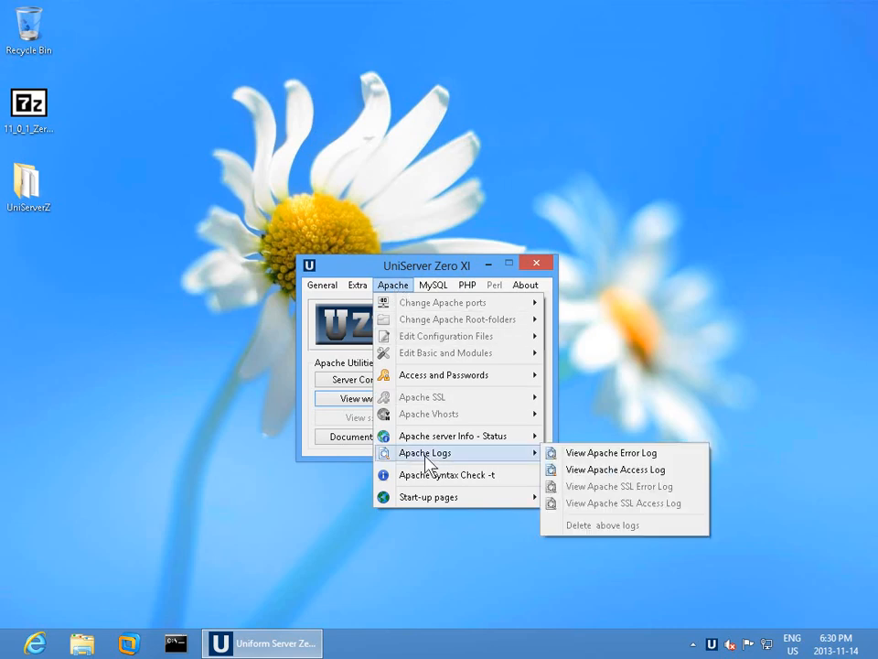
click(624, 457)
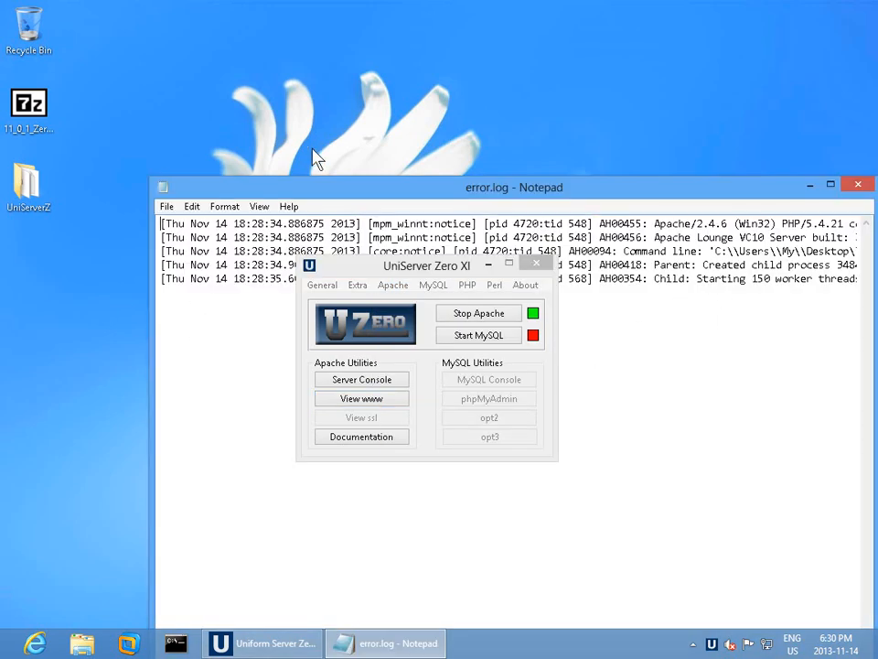
drag(323, 194, 255, 112)
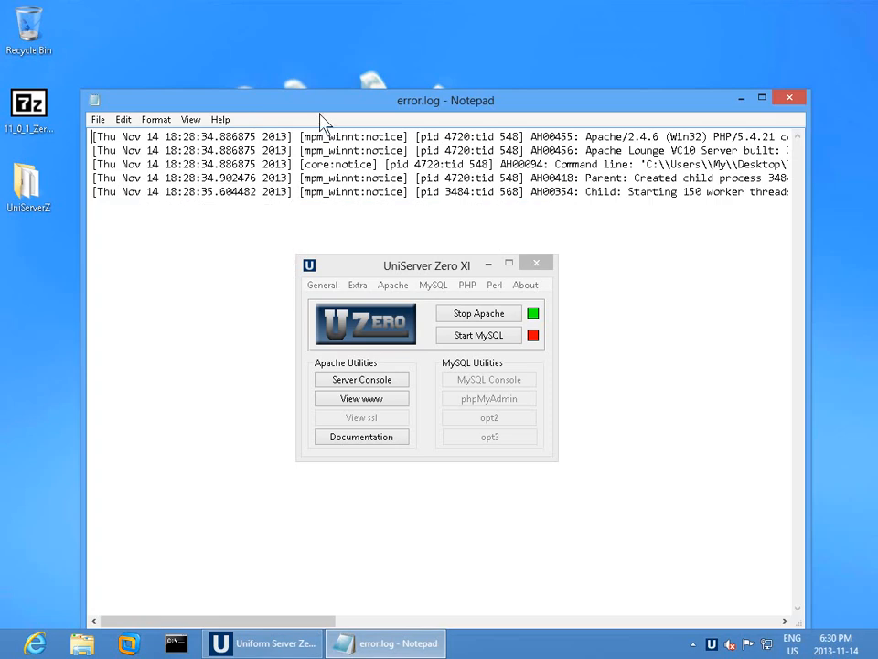
drag(325, 111, 313, 74)
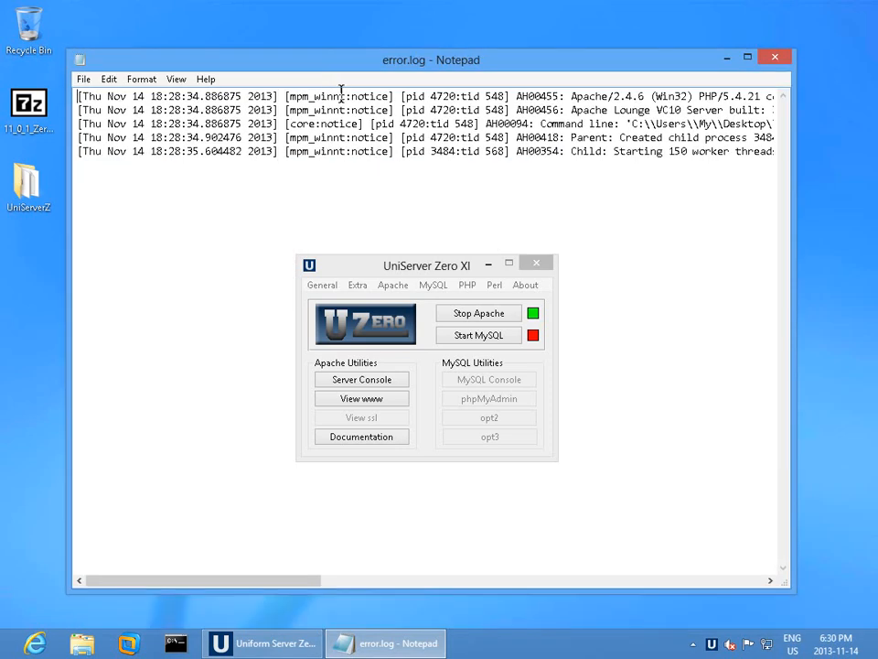
click(775, 60)
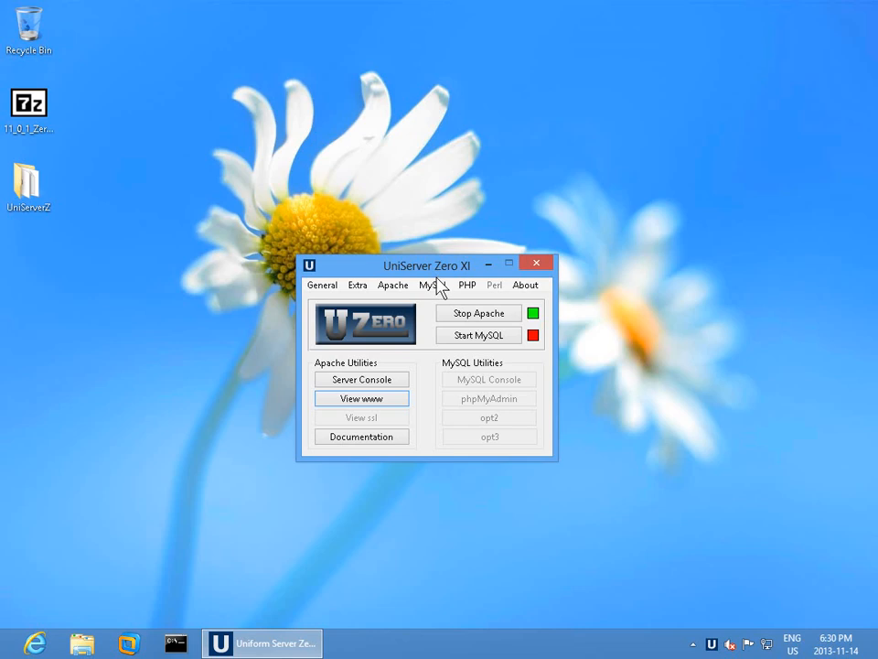
Step: View the phpinfo page, examine its PHP and Apache configuration sections, and return to the controller on the desktop
click(401, 288)
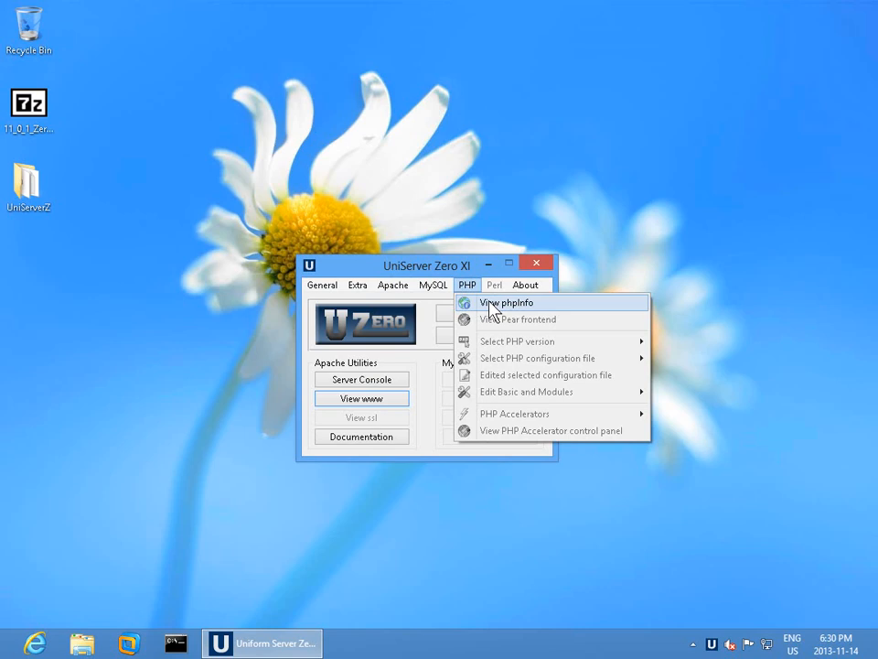
click(492, 305)
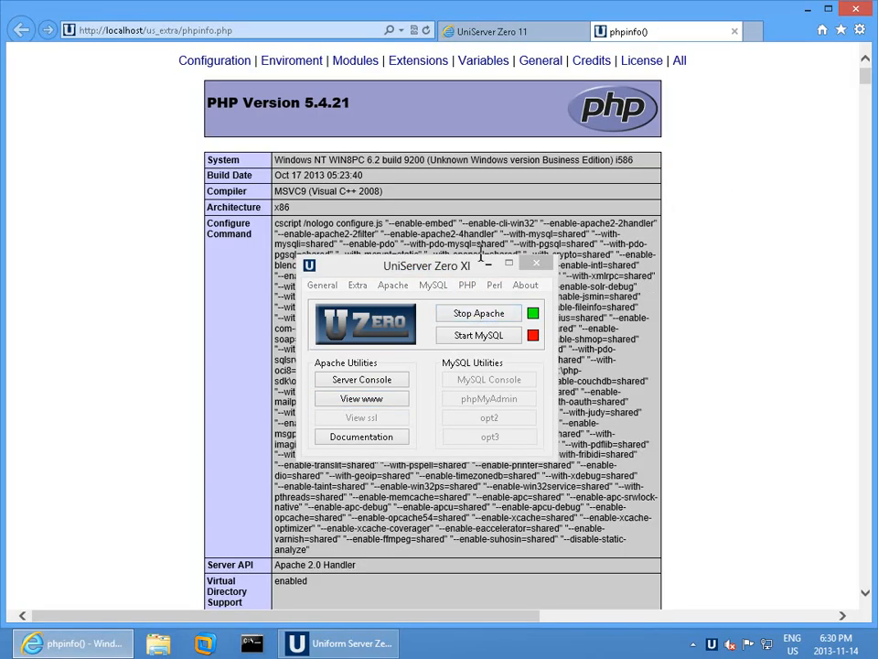
click(487, 264)
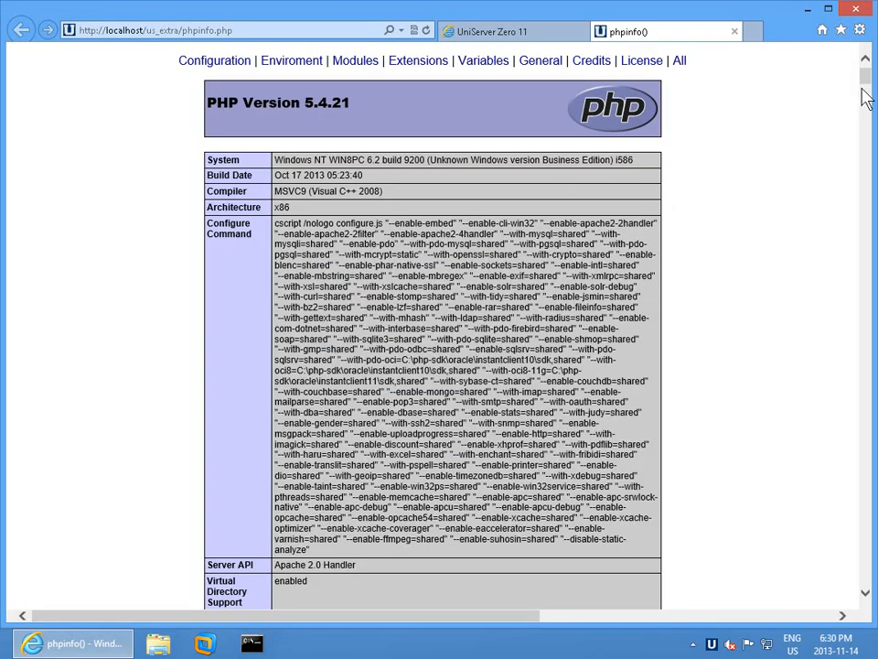
drag(861, 91, 862, 121)
scroll(729, 230, down, 3)
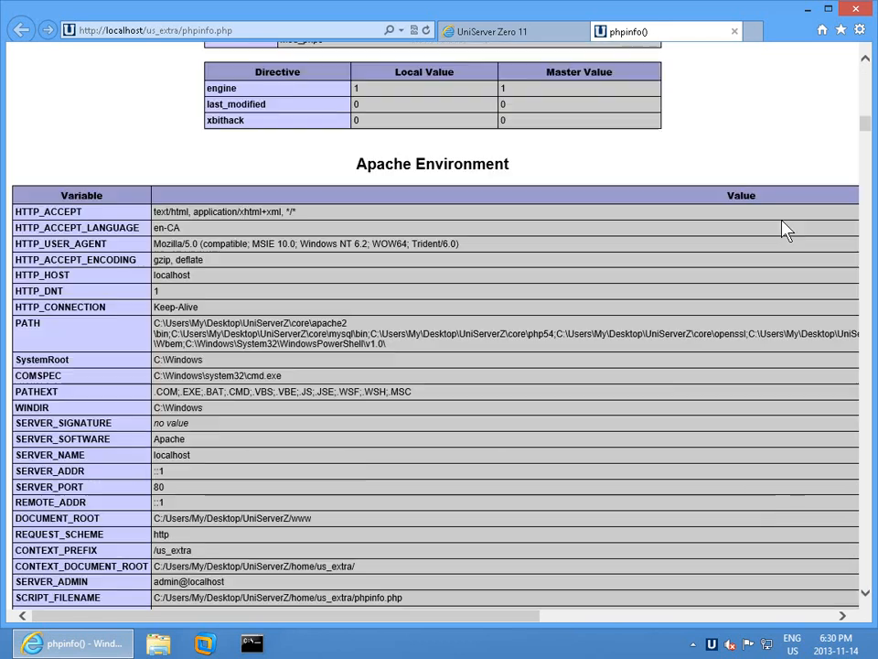
scroll(777, 208, up, 4)
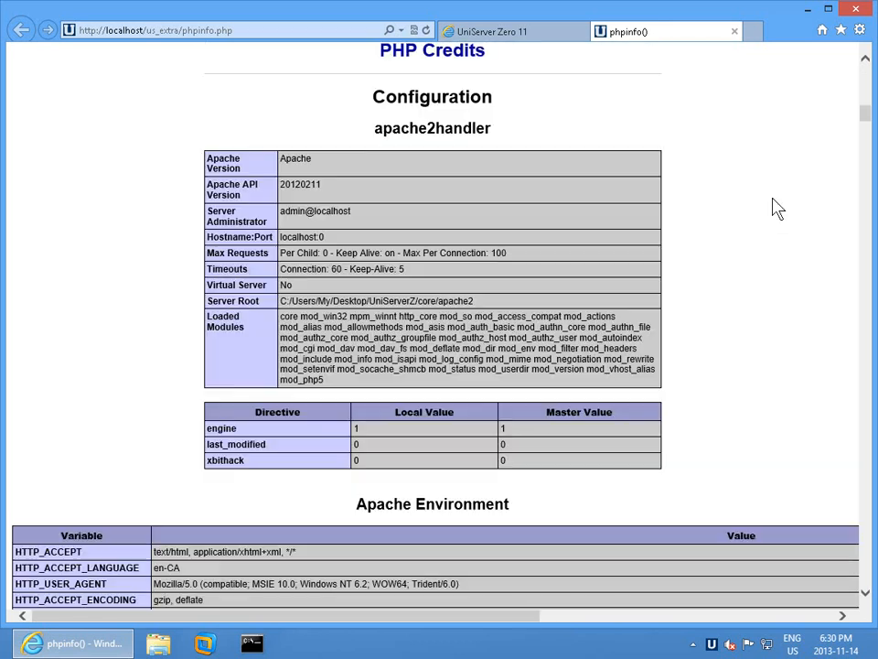
click(713, 645)
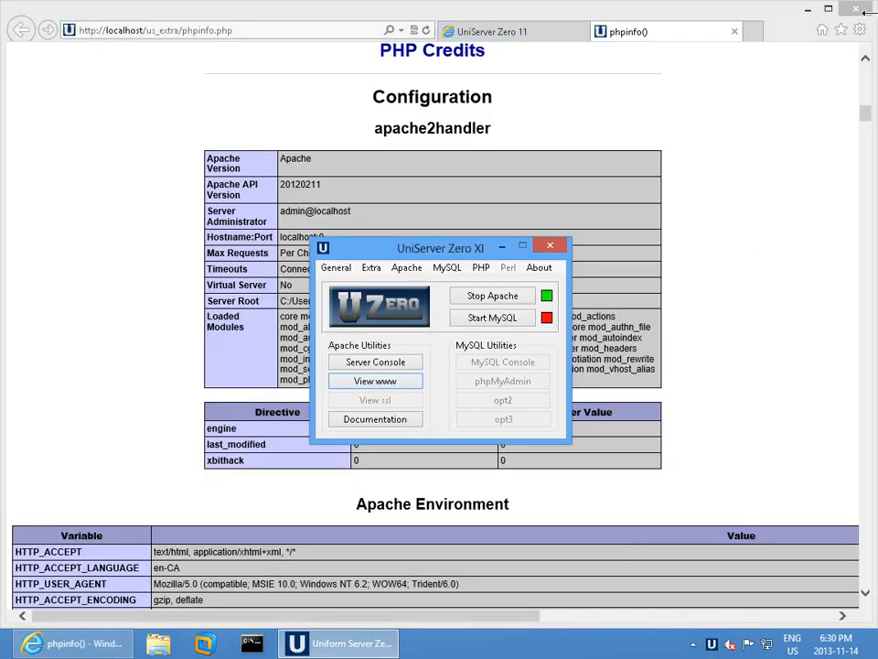
click(808, 10)
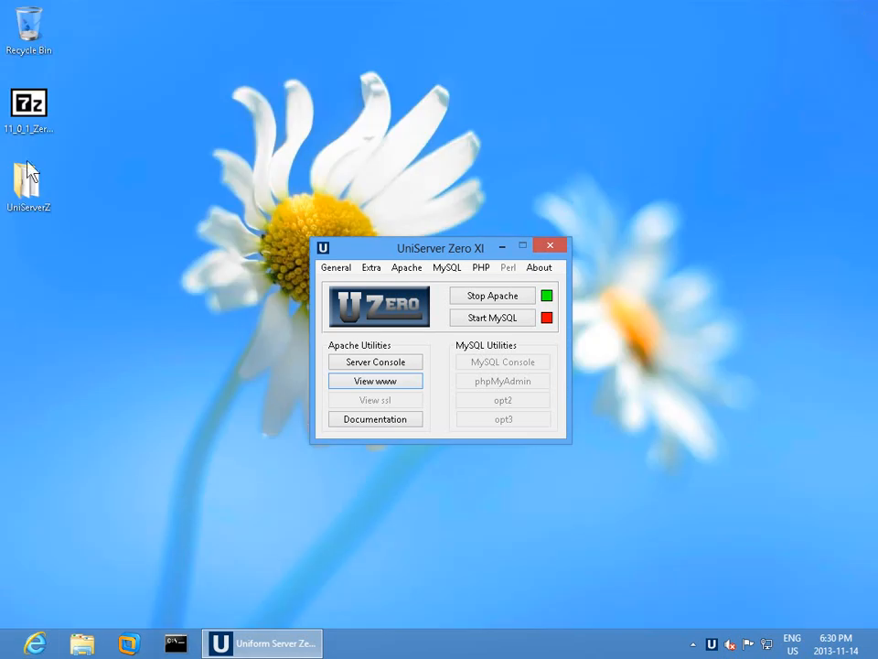
Step: Open the www folder inside the UniServerZ folder on the desktop
double_click(35, 181)
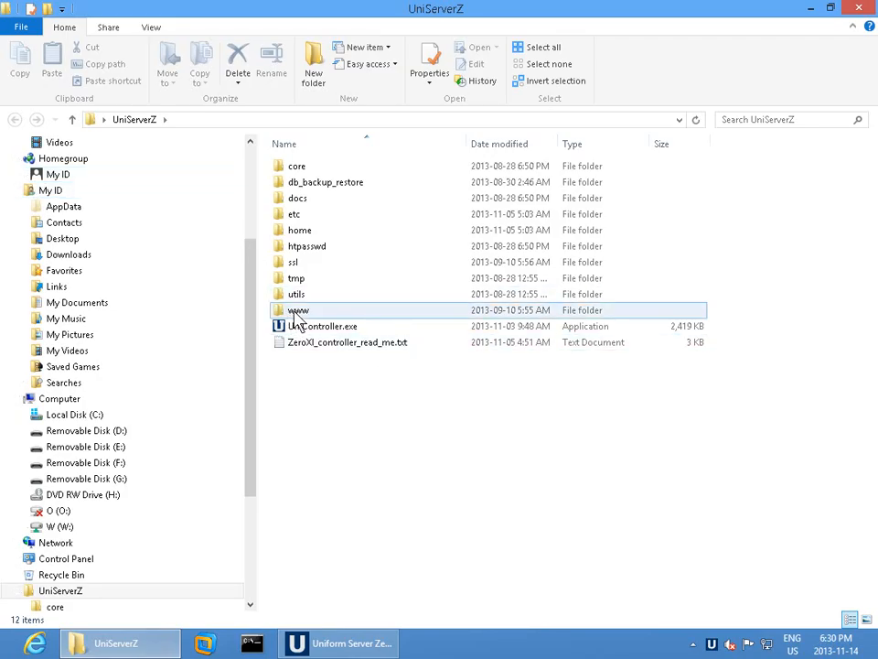
double_click(298, 314)
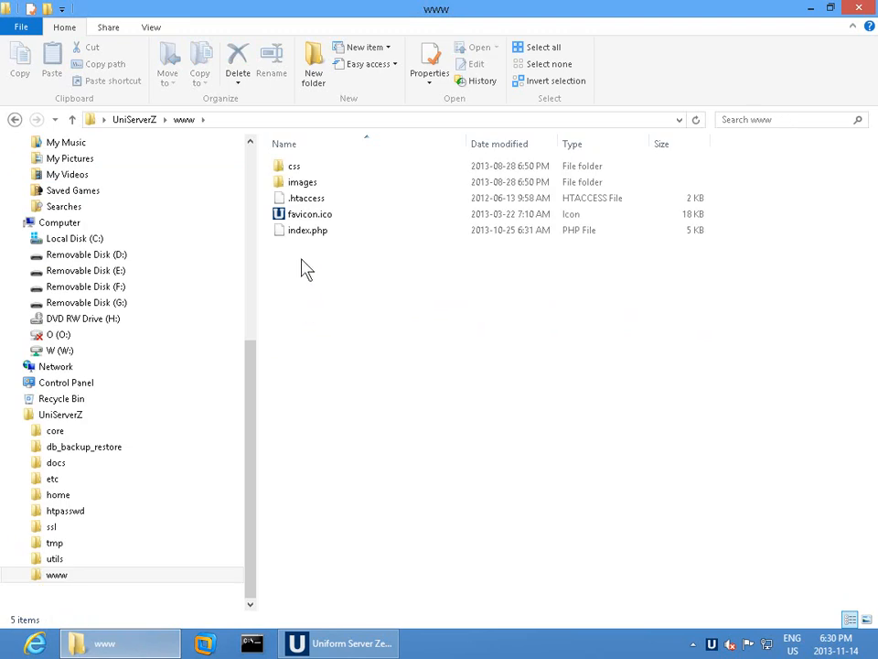